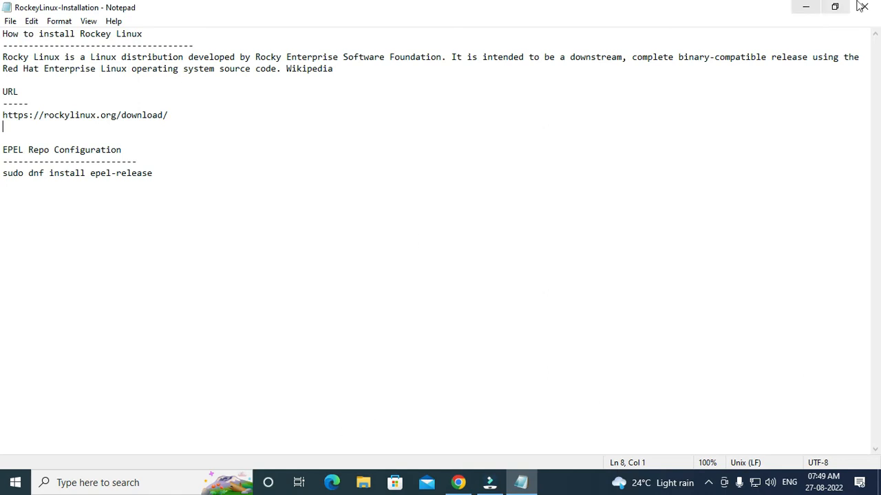
# Minimize the Notepad installation notes to reveal the Windows desktop.
pyautogui.click(803, 8)
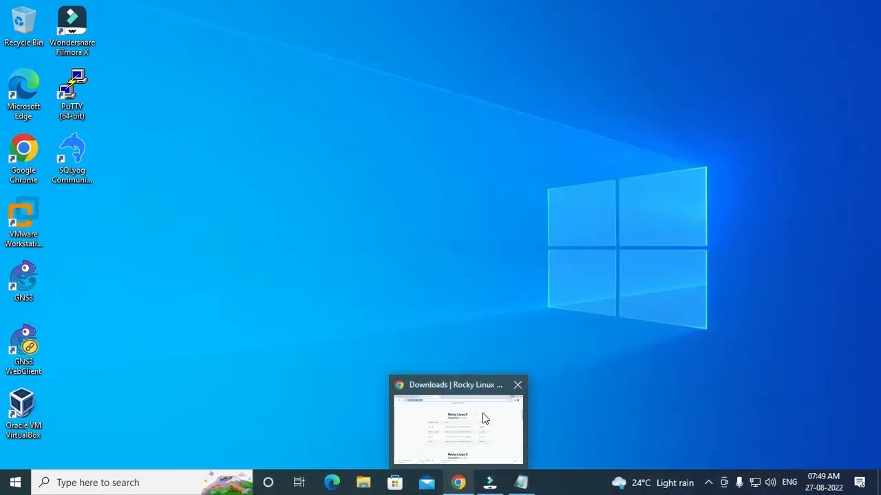
# Return to the rockylinux.org/download page in Chrome and scroll past the Rocky Linux 9 ISO table.
pyautogui.click(460, 484)
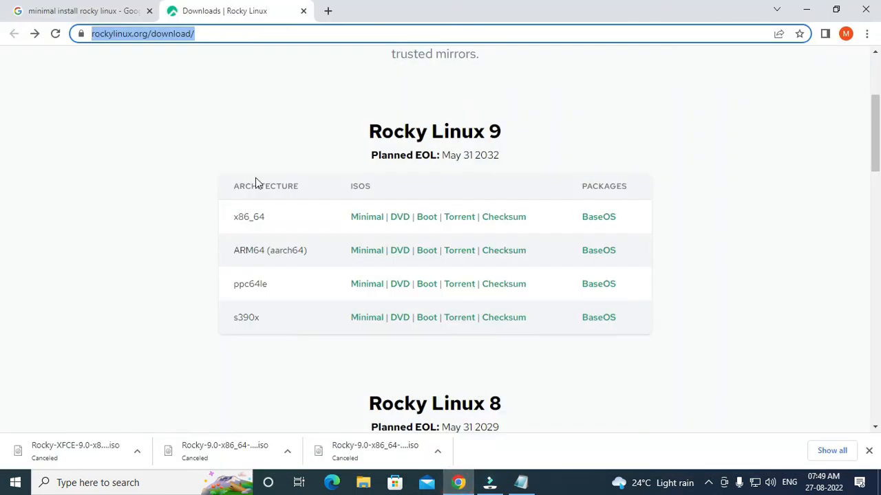
pyautogui.click(112, 59)
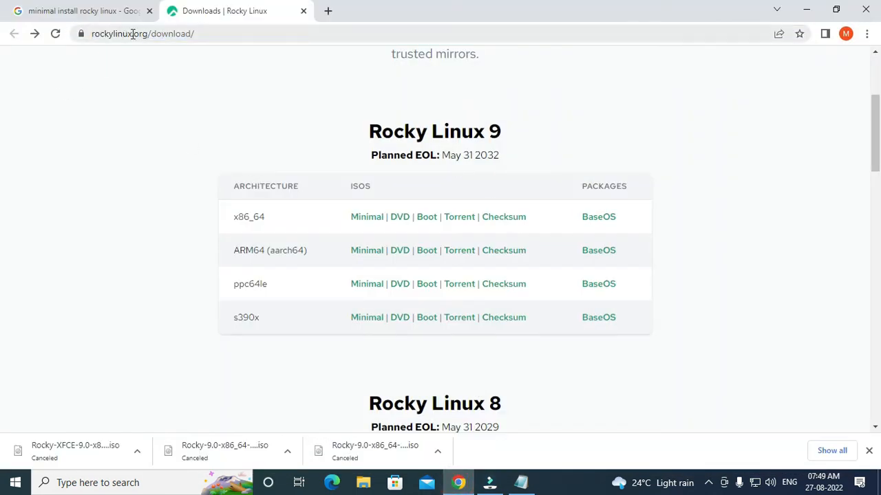
pyautogui.click(231, 33)
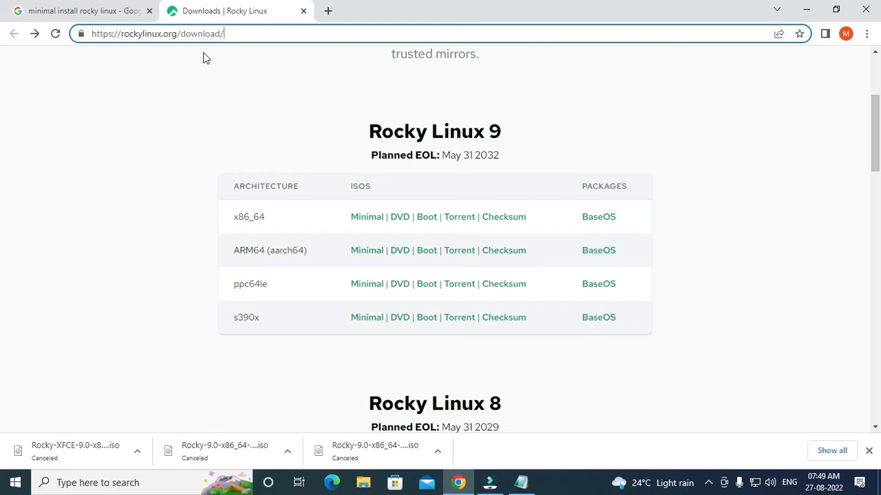
pyautogui.moveTo(228, 33); pyautogui.dragTo(90, 34)
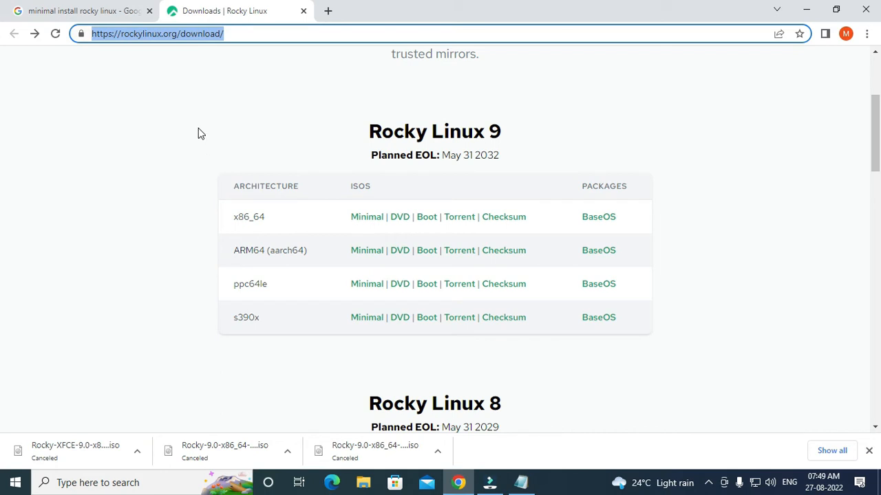
pyautogui.click(105, 123)
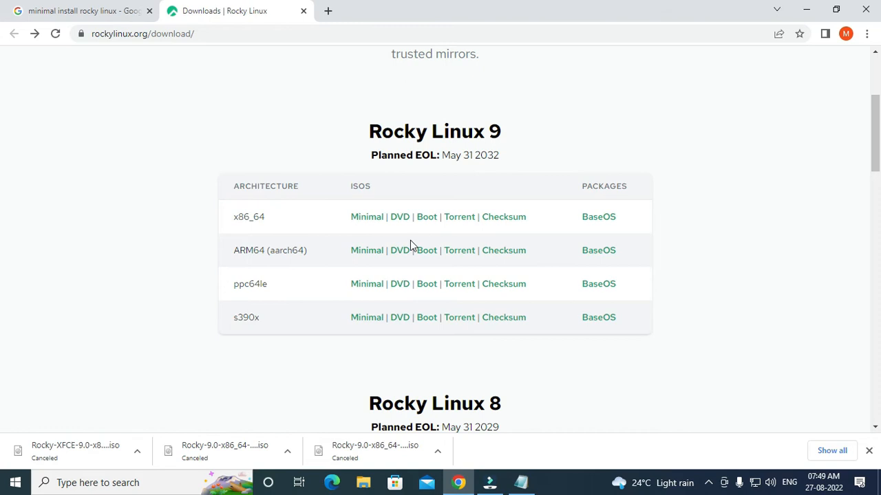
pyautogui.scroll(-7, 387, 247)
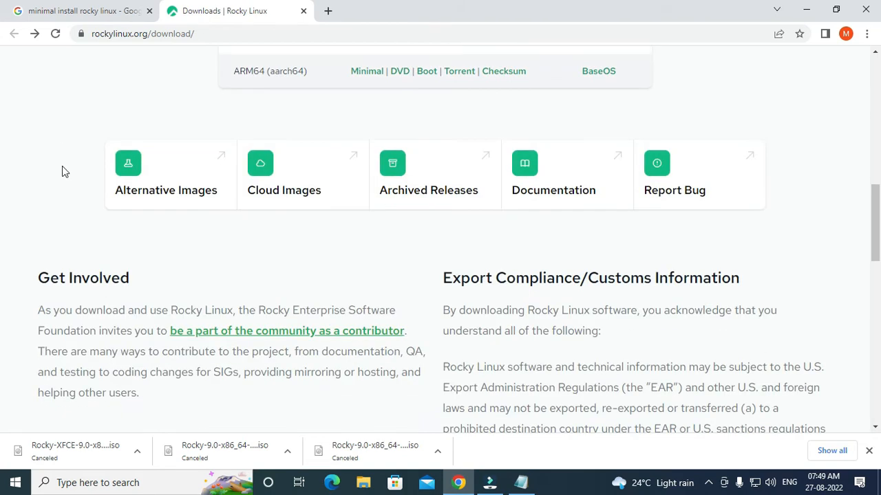
# Browse the Alternative Images page's Desktop (SIG) table, then minimize Chrome.
pyautogui.click(120, 171)
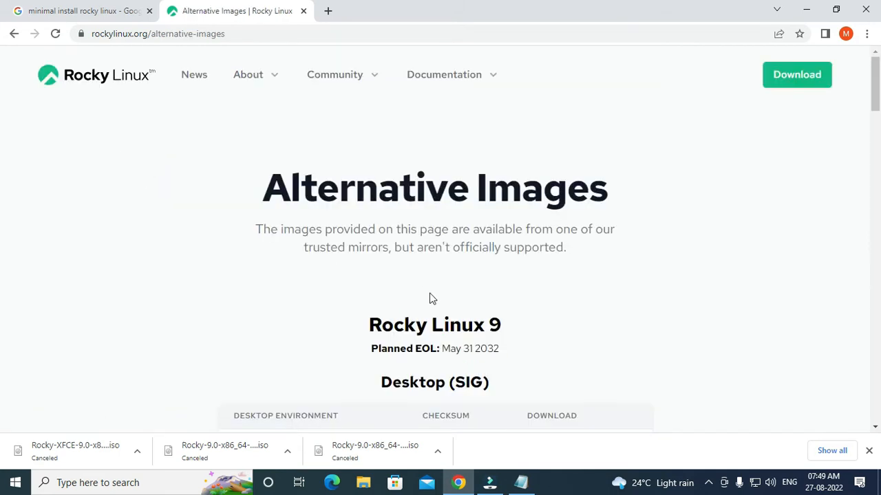
pyautogui.scroll(-4, 430, 298)
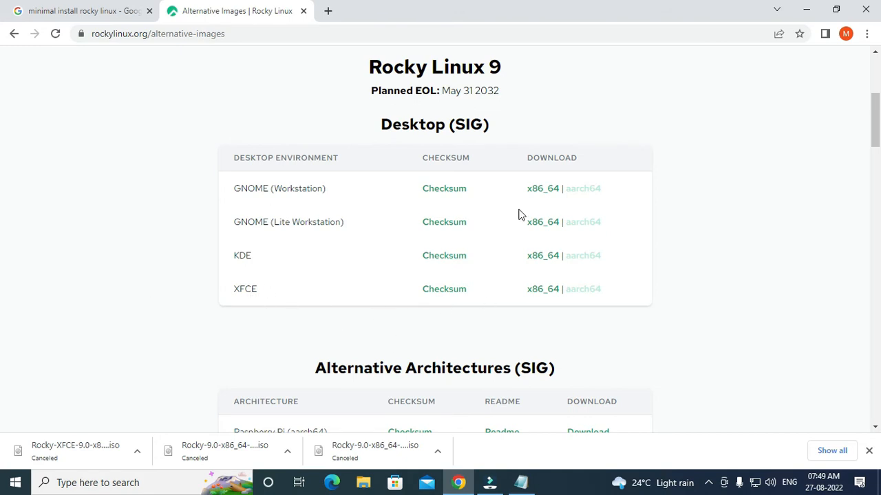
pyautogui.scroll(3, 672, 204)
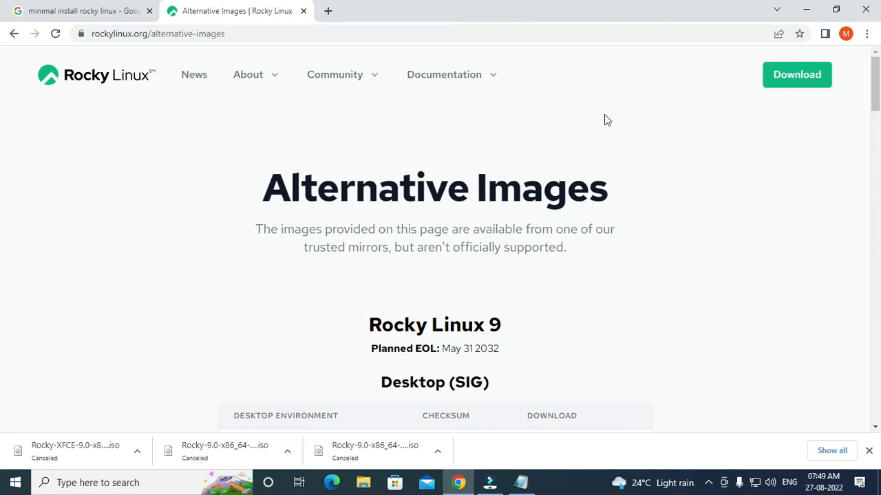
pyautogui.click(806, 13)
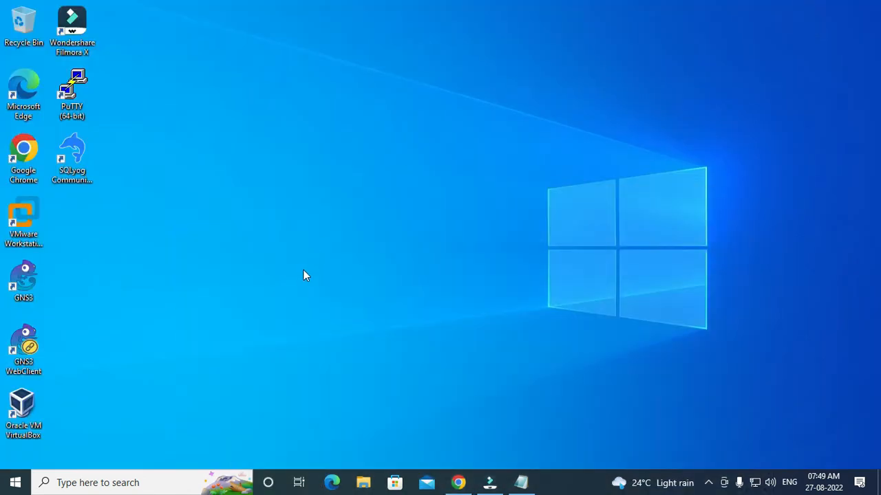
# Launch VirtualBox and start a new Linux 64-bit virtual machine named RockyLinux9.
pyautogui.doubleClick(23, 408)
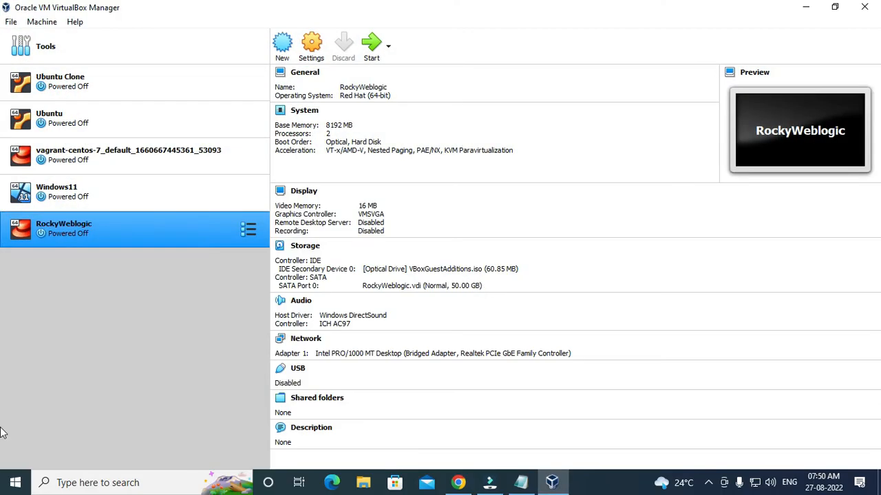
pyautogui.click(281, 48)
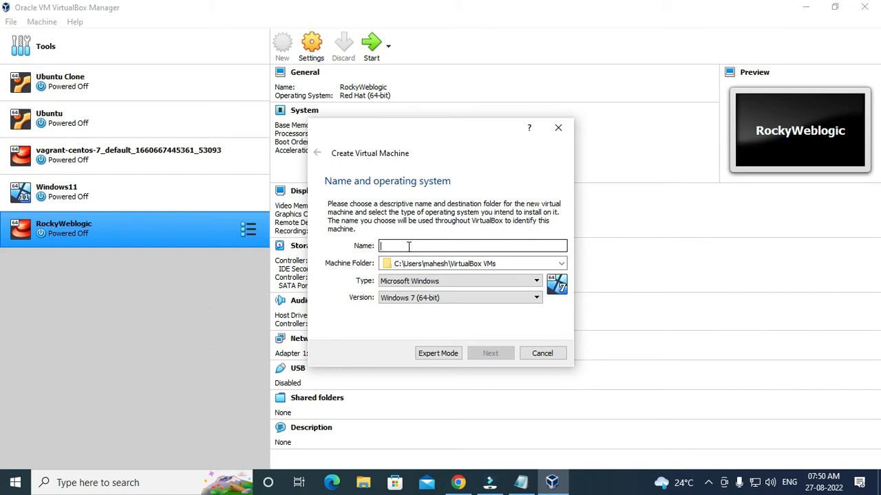
pyautogui.write('Roc')
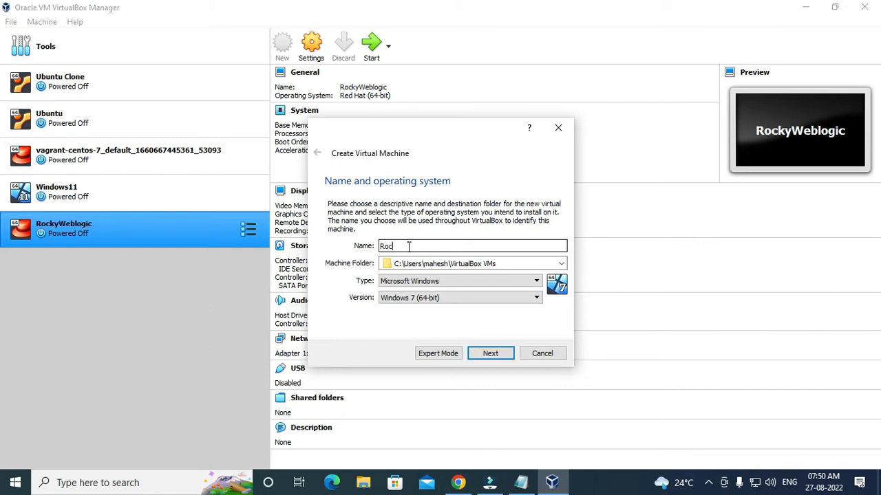
pyautogui.write('kyLinux9')
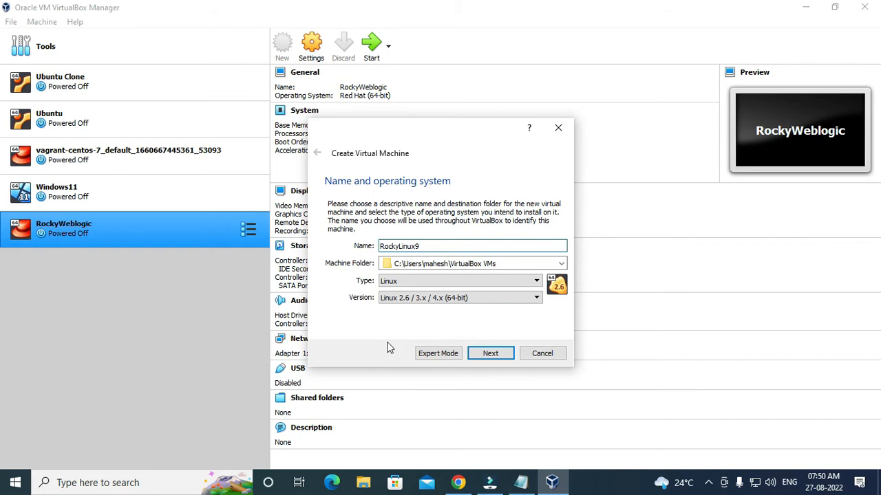
# Create a RockyLinux9 folder under VirtualBox VMs as the machine folder and continue to memory.
pyautogui.click(561, 264)
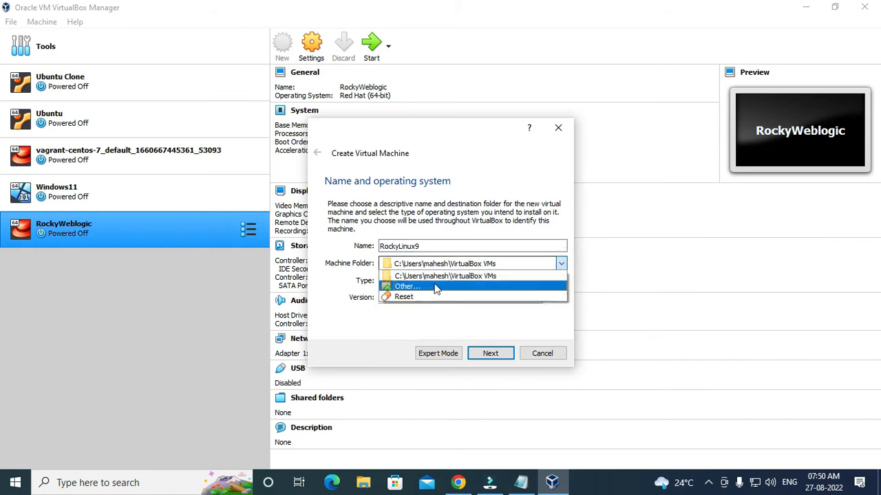
pyautogui.click(431, 286)
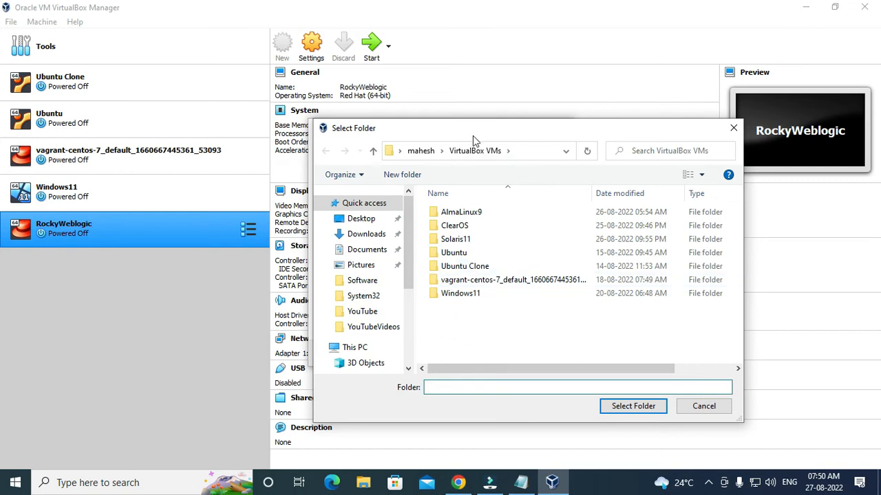
pyautogui.rightClick(465, 322)
pyautogui.moveTo(505, 289)
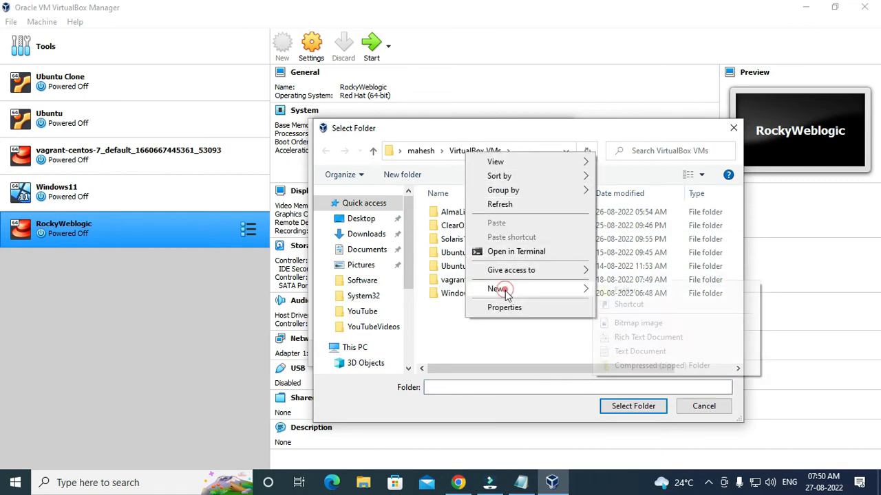
pyautogui.click(624, 289)
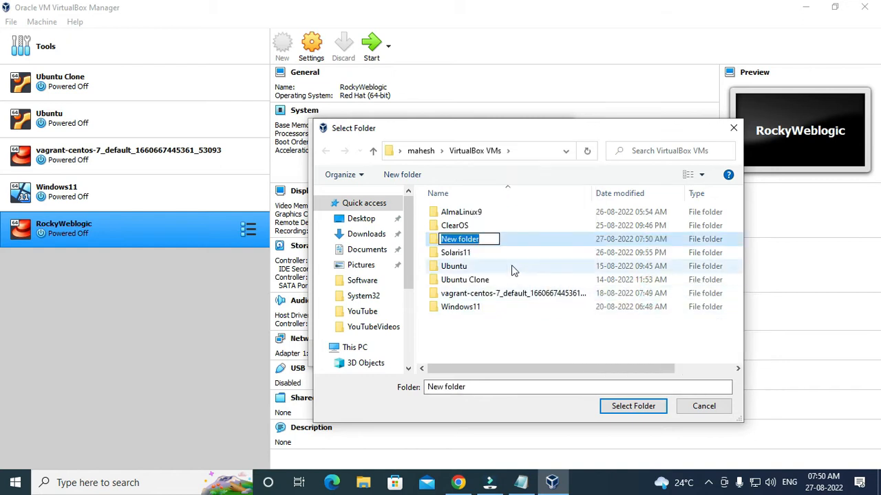
pyautogui.write('Ro')
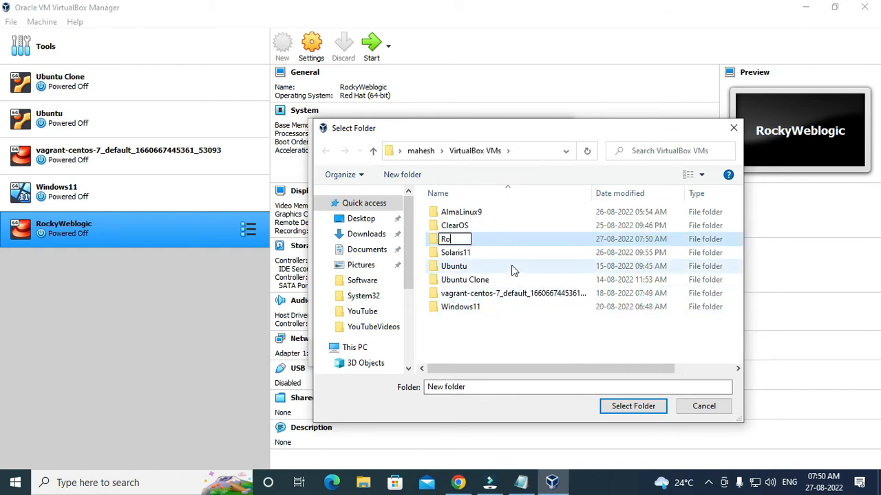
pyautogui.write('ckyLinu')
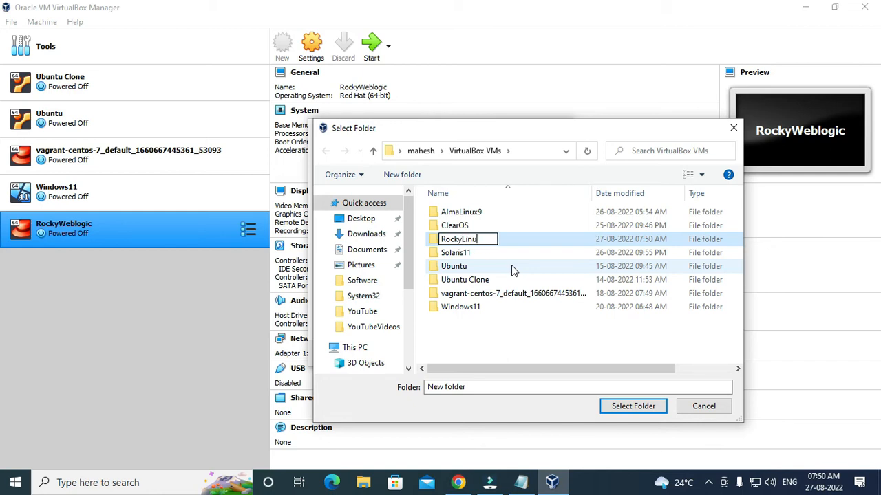
pyautogui.write('x9')
pyautogui.click(434, 239)
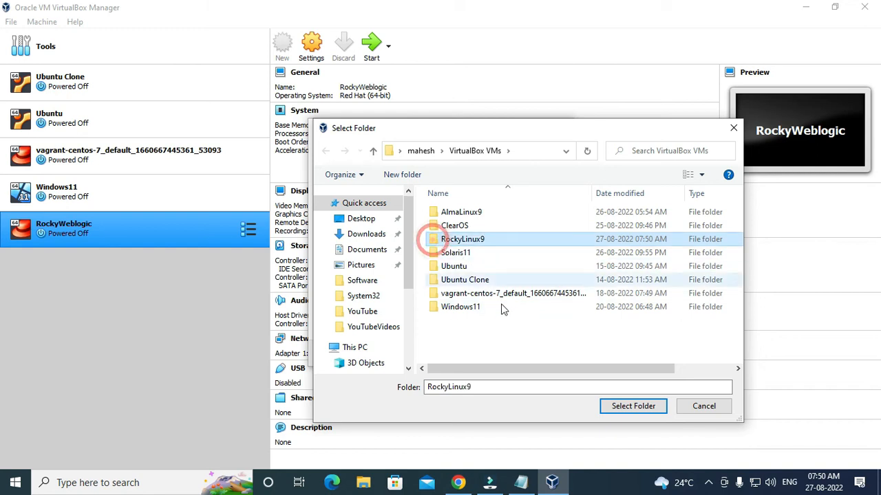
pyautogui.click(434, 239)
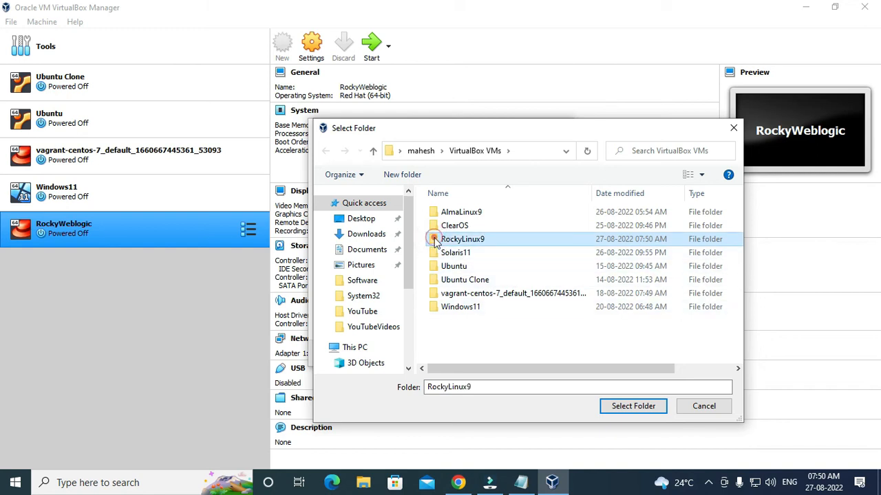
pyautogui.click(621, 406)
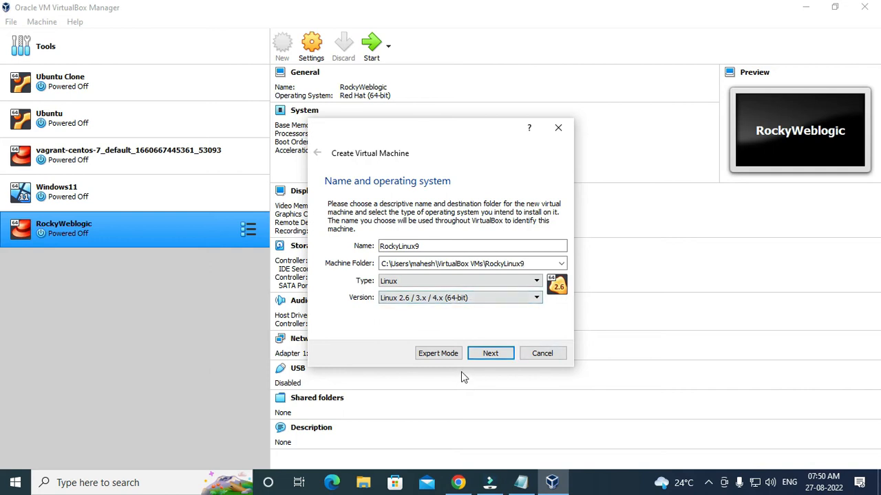
pyautogui.click(496, 354)
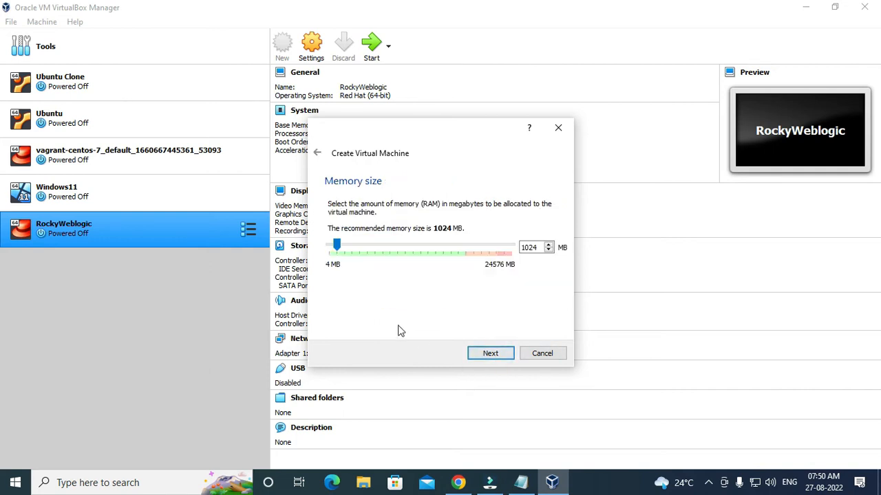
# Give RockyLinux9 4953 MB of memory and a dynamically allocated 10 GB VDI disk.
pyautogui.moveTo(337, 245); pyautogui.dragTo(368, 248)
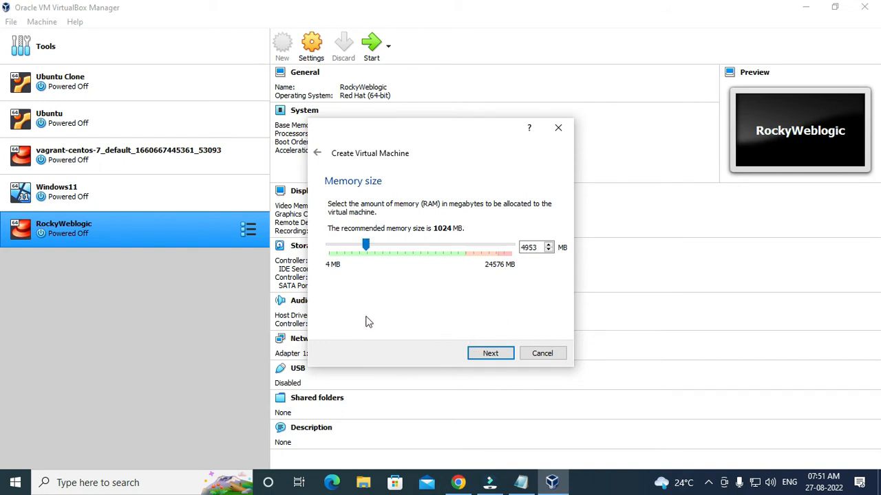
pyautogui.click(490, 354)
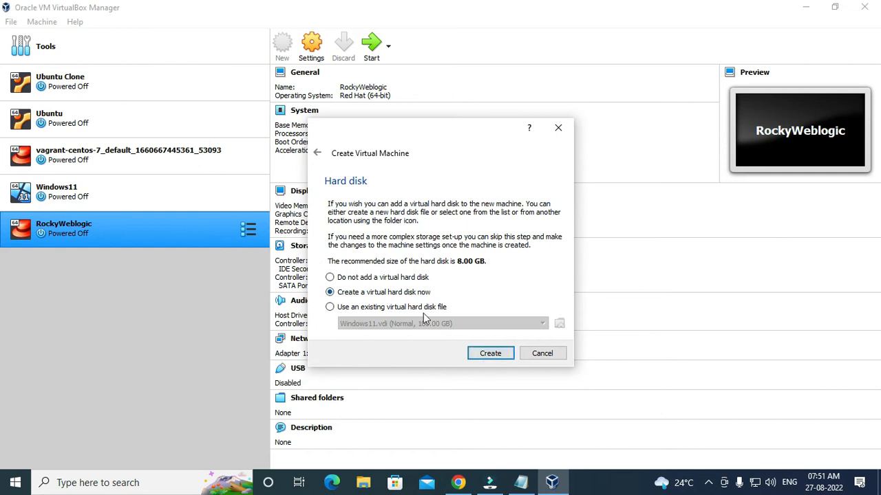
pyautogui.click(492, 353)
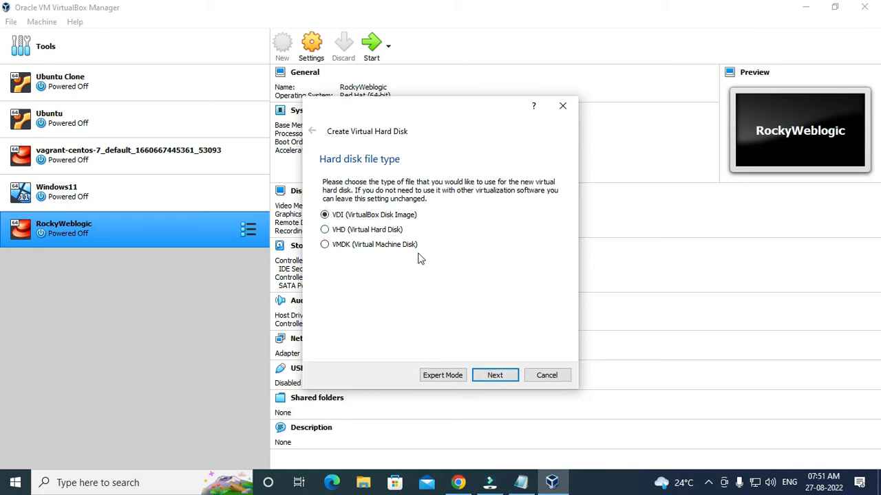
pyautogui.click(495, 375)
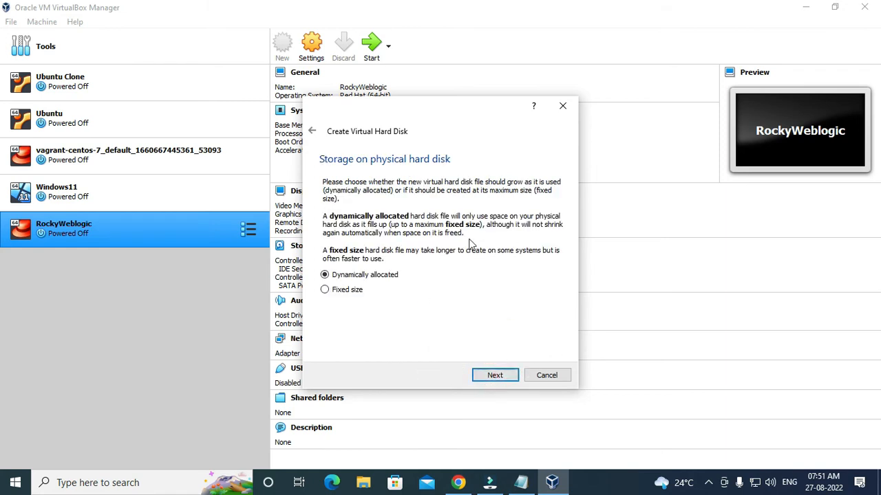
pyautogui.click(499, 377)
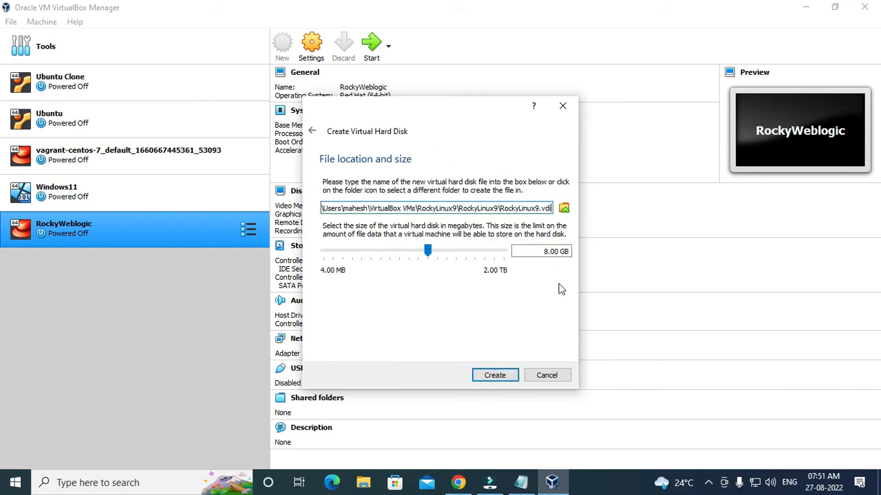
pyautogui.moveTo(543, 253); pyautogui.dragTo(549, 252)
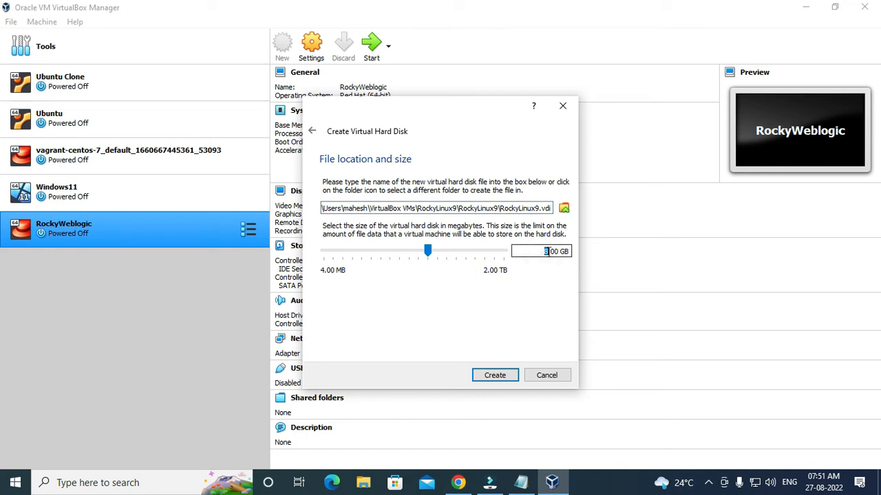
pyautogui.write('10')
pyautogui.click(495, 375)
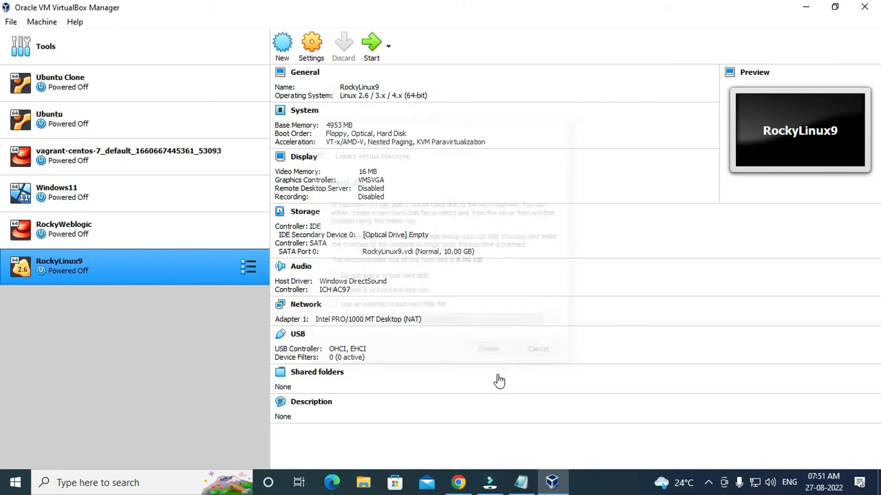
# In RockyLinux9's settings, set the boot order to Optical then Hard Disk, without Floppy.
pyautogui.rightClick(87, 265)
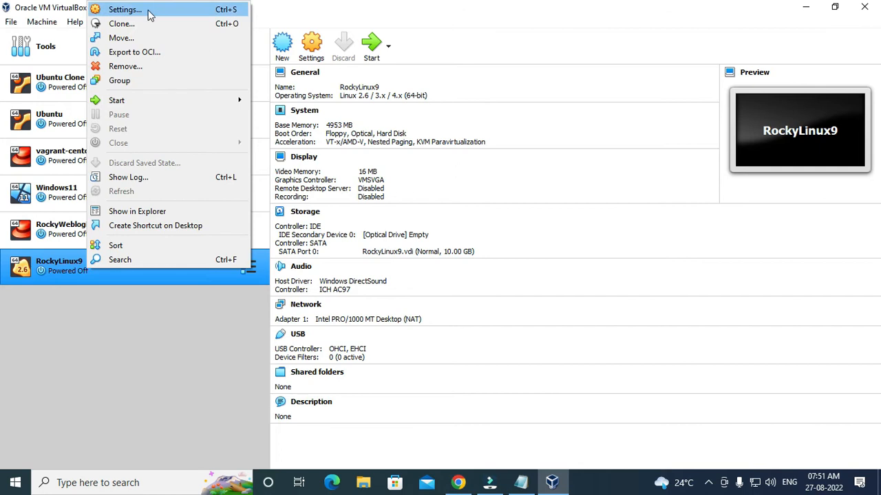
pyautogui.click(150, 15)
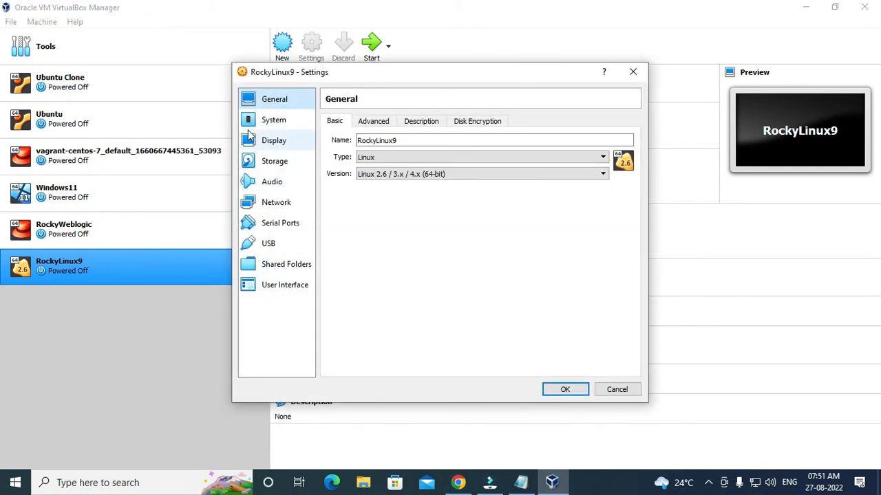
pyautogui.click(261, 120)
pyautogui.click(400, 174)
pyautogui.click(424, 186)
pyautogui.click(465, 174)
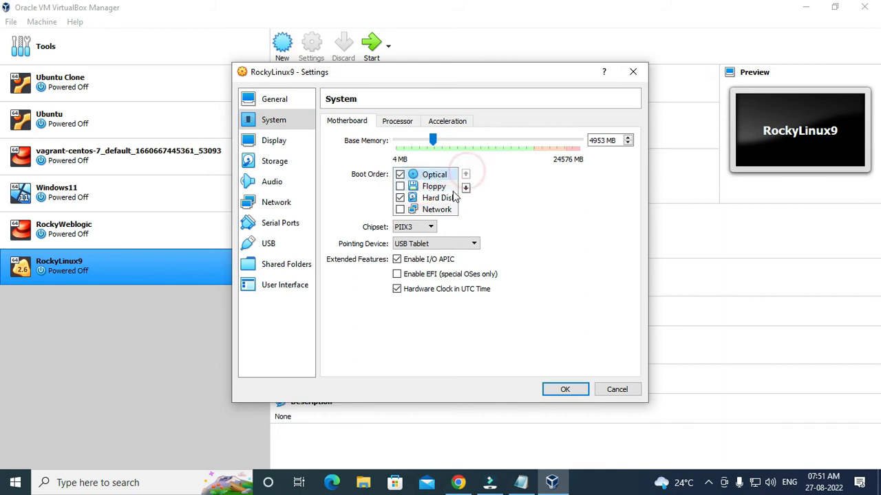
pyautogui.click(441, 198)
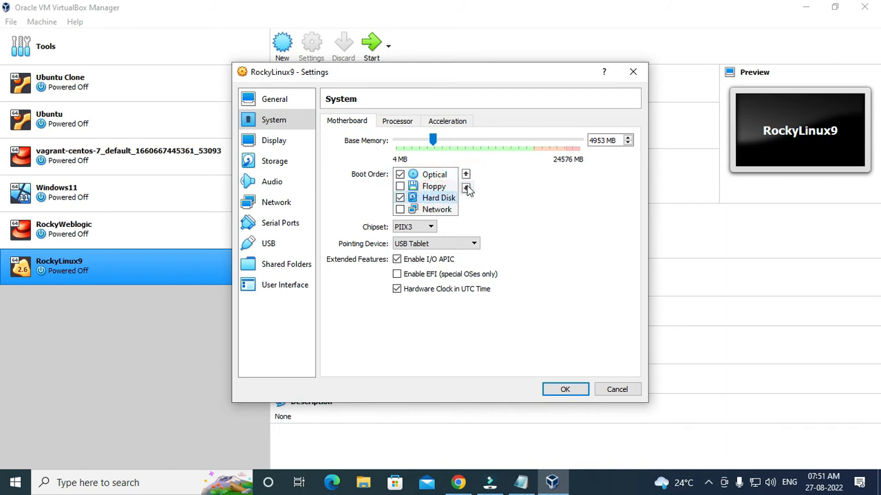
pyautogui.click(465, 174)
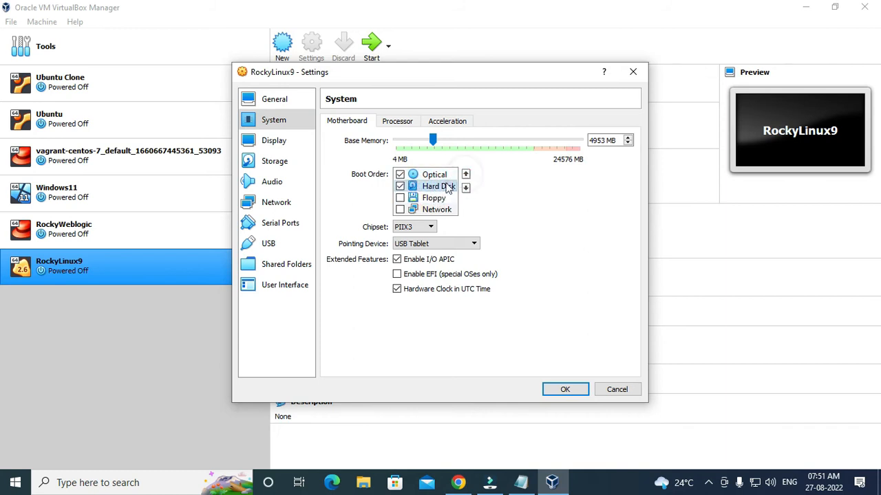
# Insert Rocky-9.0-x86_64-dvd.iso into the empty optical drive.
pyautogui.click(272, 143)
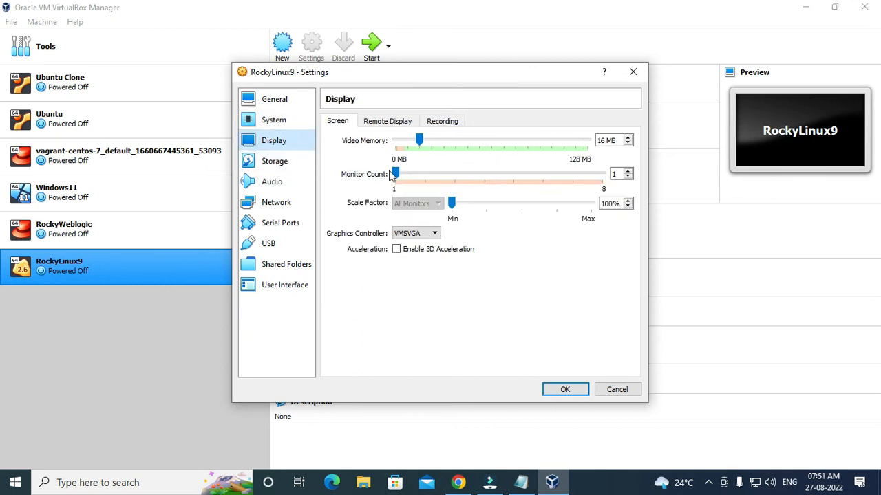
pyautogui.click(277, 163)
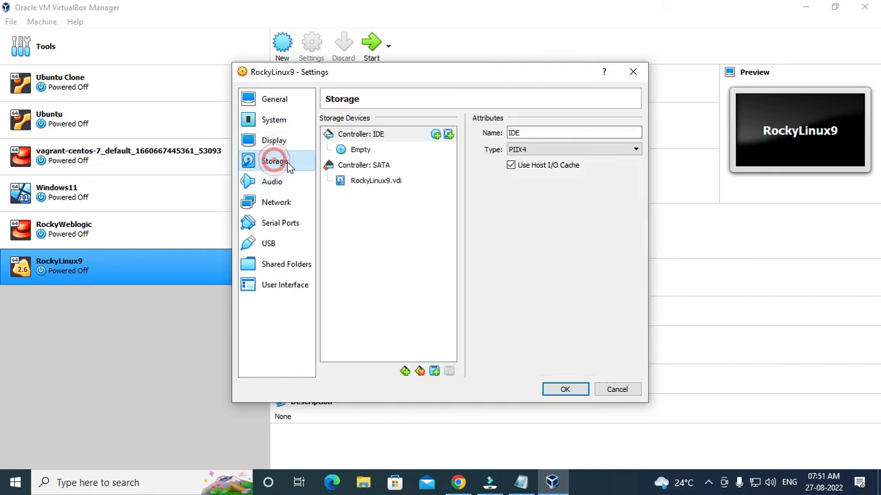
pyautogui.click(365, 154)
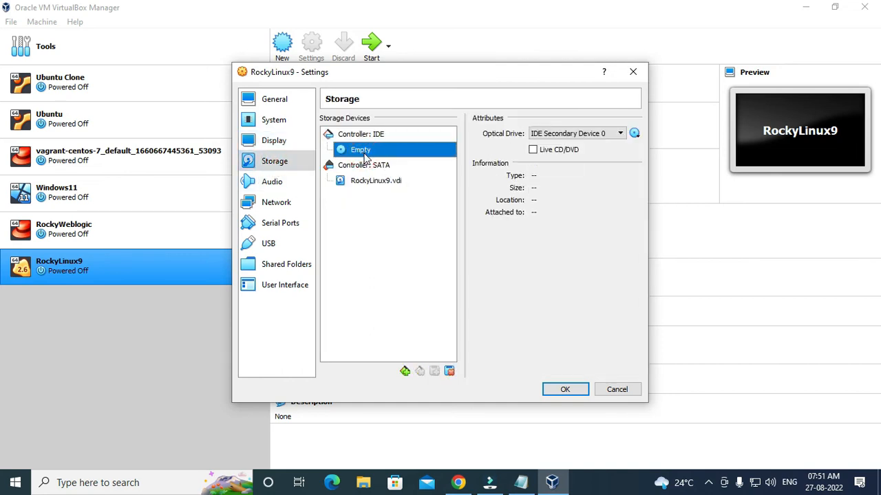
pyautogui.click(634, 134)
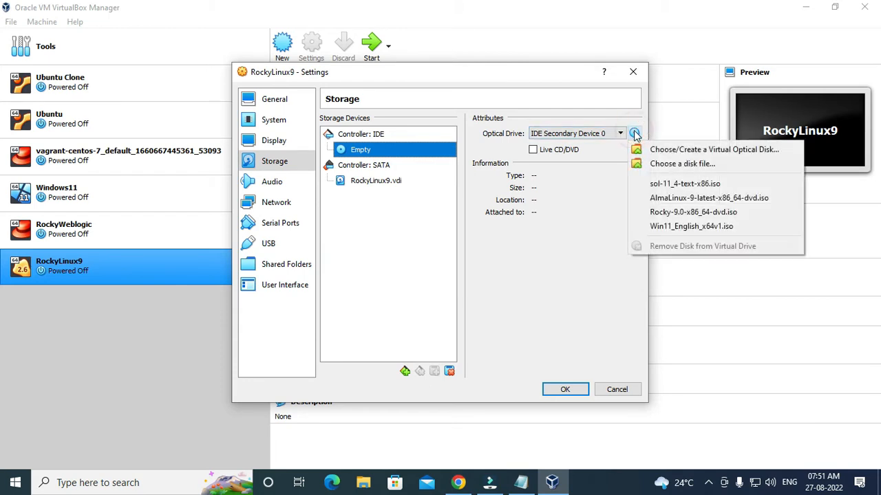
pyautogui.click(669, 216)
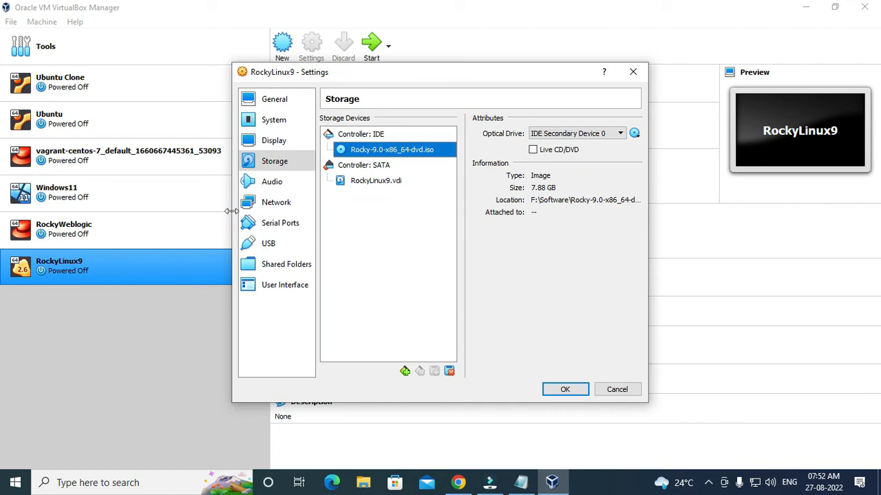
# Attach the network adapter as Bridged Adapter.
pyautogui.click(274, 203)
pyautogui.click(426, 156)
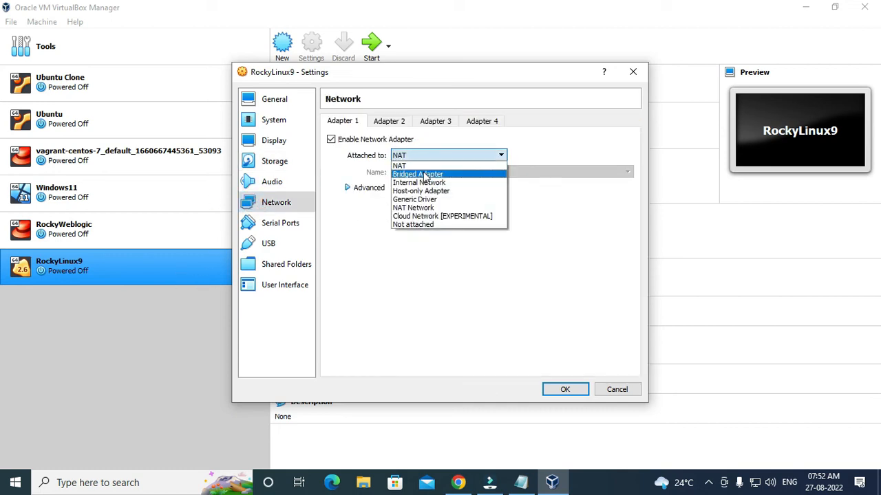
pyautogui.click(425, 175)
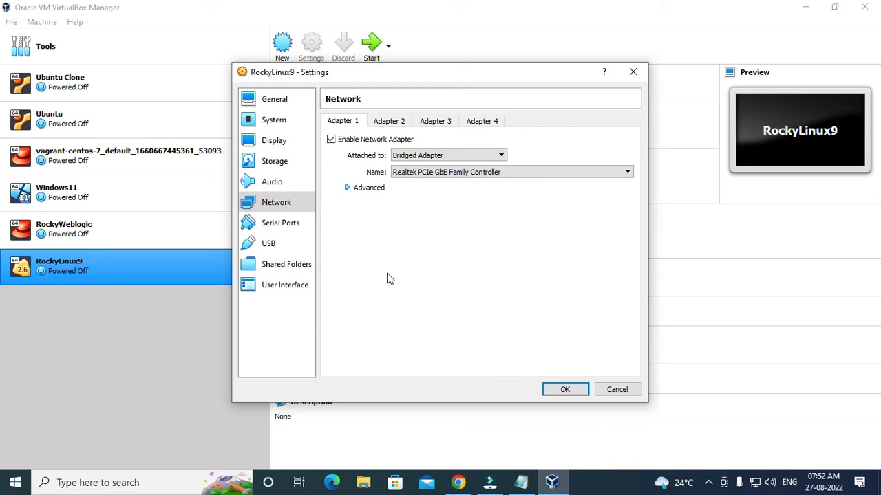
# Switch USB to the 1.1 OHCI controller and save the settings.
pyautogui.click(272, 225)
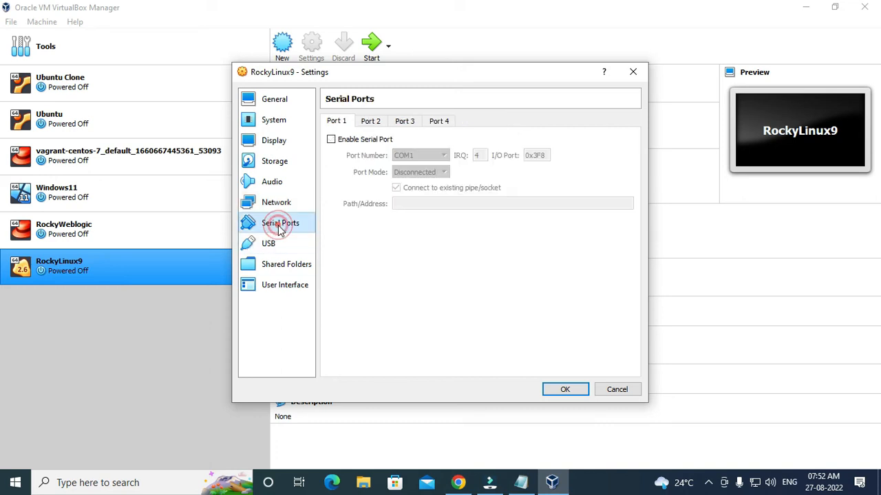
pyautogui.click(263, 245)
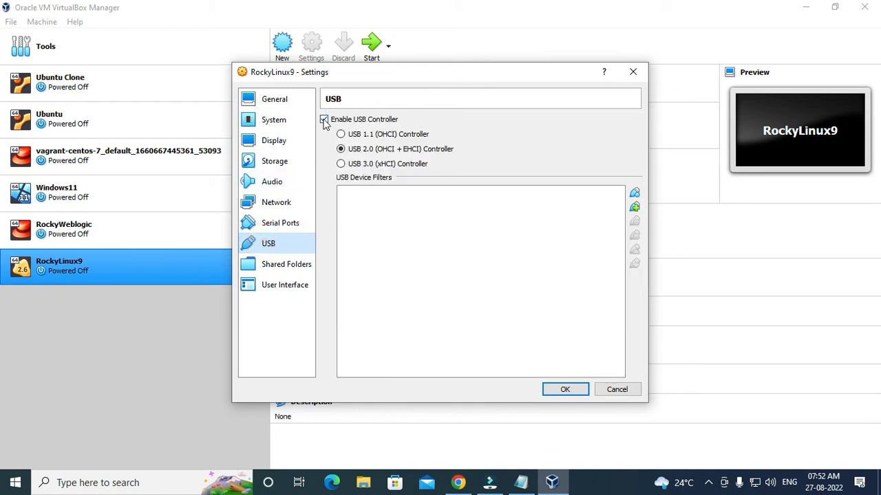
pyautogui.click(324, 120)
pyautogui.click(289, 269)
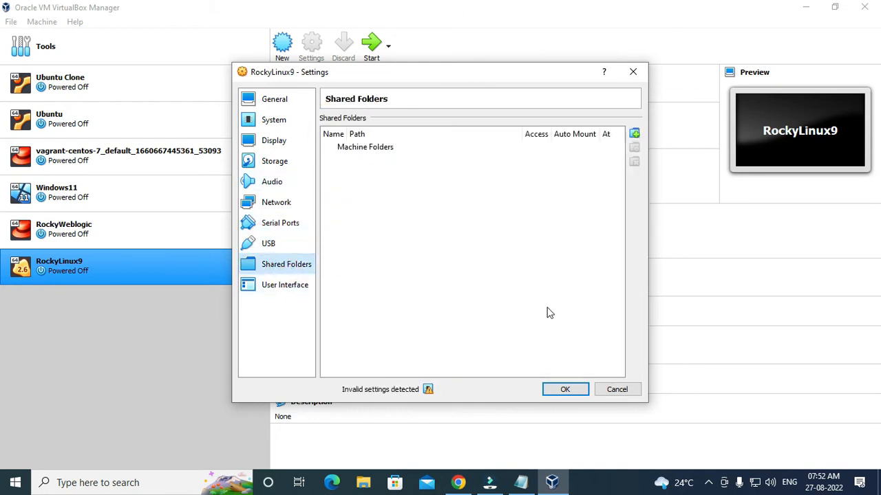
pyautogui.click(565, 389)
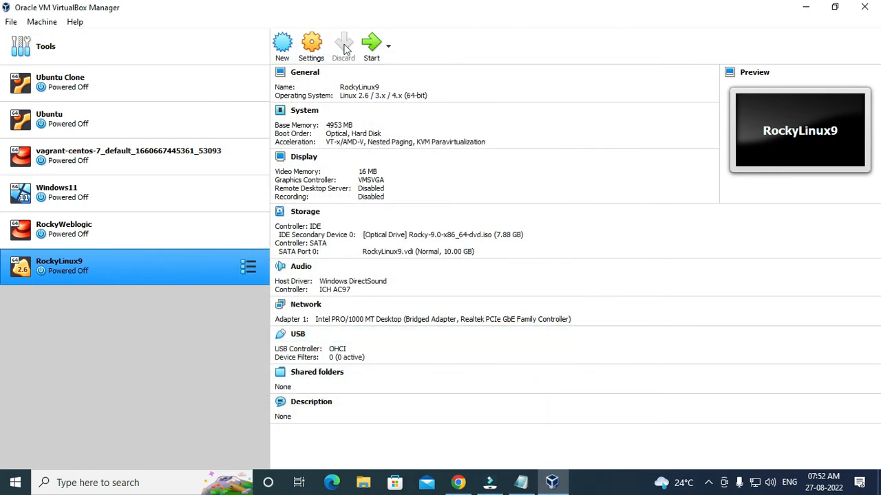
# Start RockyLinux9 and boot the Install Rocky Linux 9.0 menu entry.
pyautogui.click(370, 48)
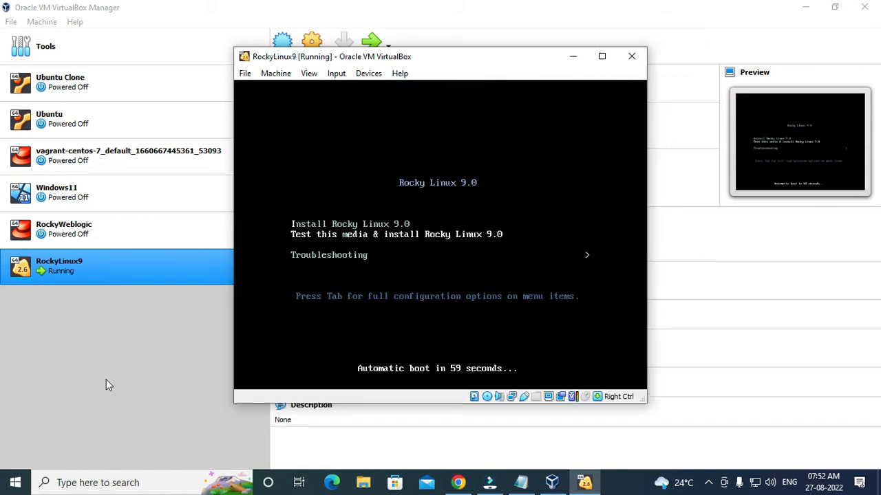
pyautogui.press('Up')
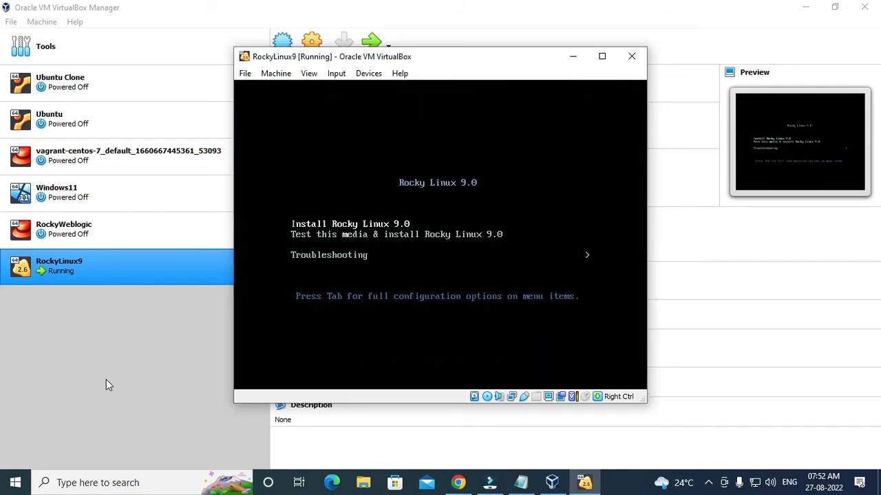
pyautogui.press('Return')
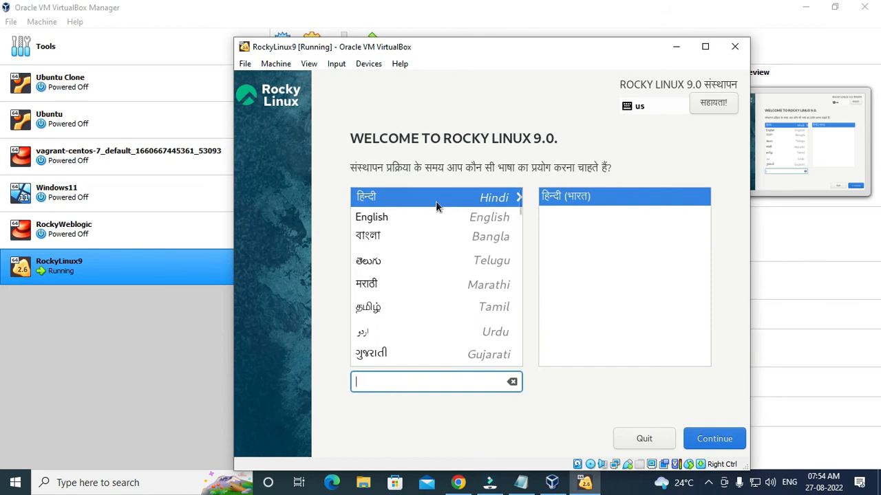
# Choose English (United States) as the installer language and continue to Installation Summary.
pyautogui.click(379, 219)
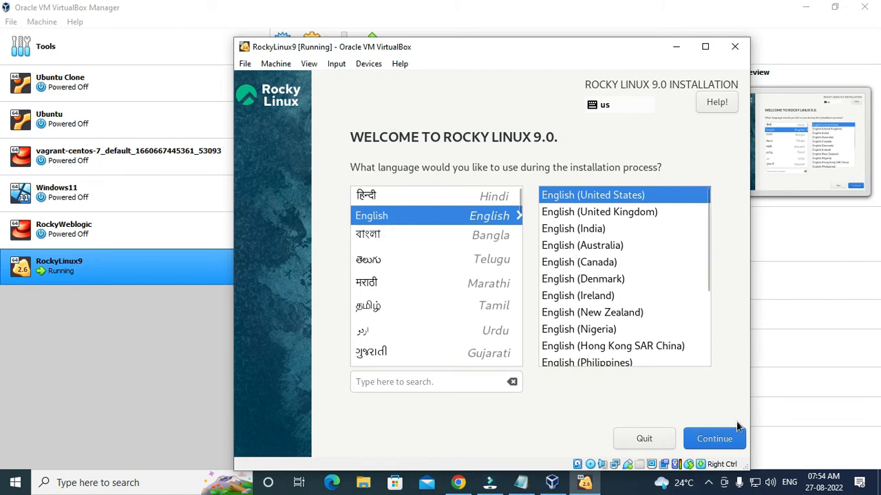
pyautogui.click(717, 443)
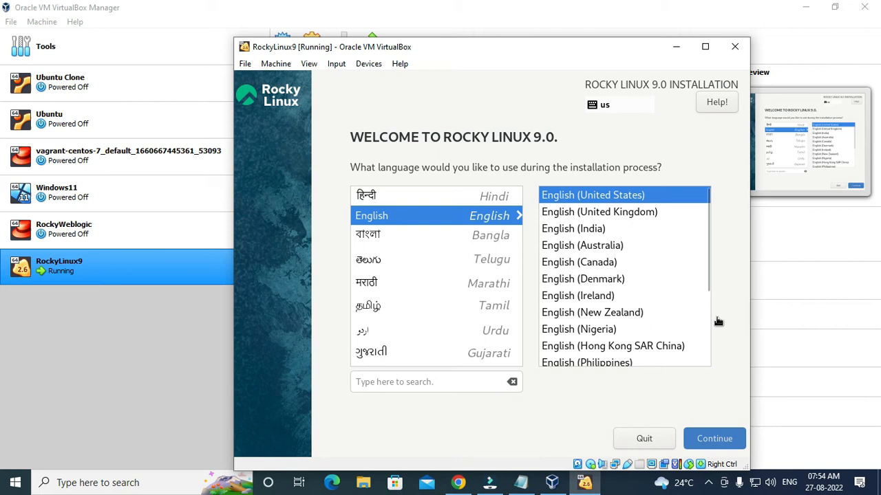
pyautogui.click(726, 434)
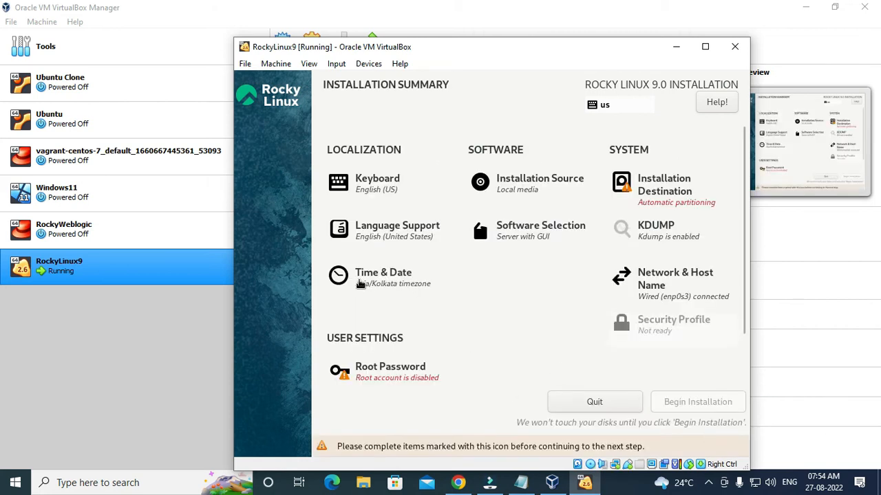
# Enter and confirm a root password, allow root SSH password login, and accept the weak password.
pyautogui.click(381, 371)
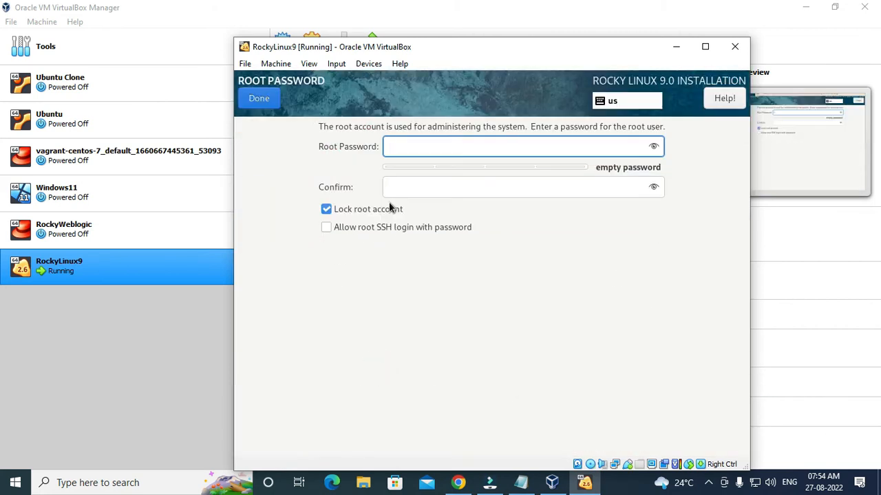
pyautogui.write('1234567')
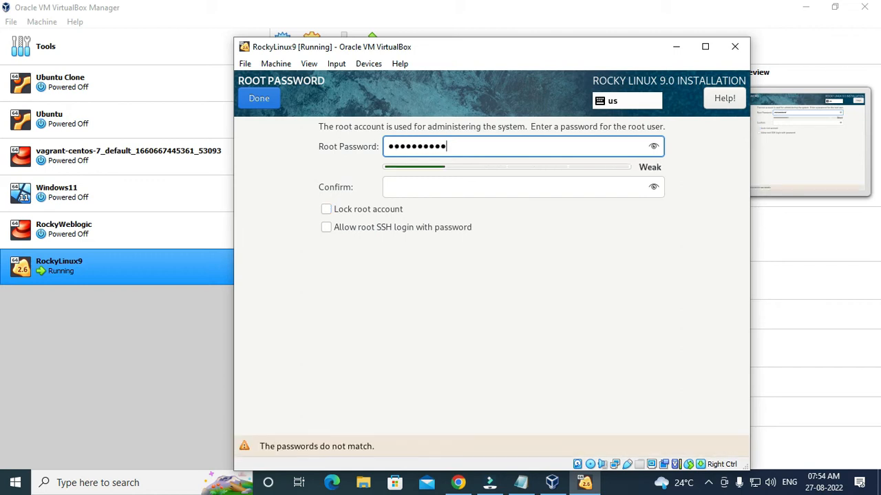
pyautogui.click(403, 191)
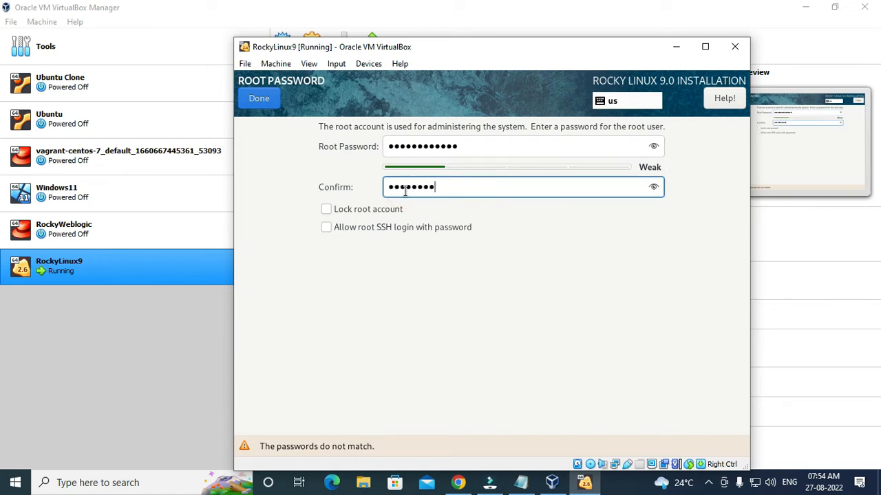
pyautogui.moveTo(468, 146); pyautogui.dragTo(363, 148)
pyautogui.write('123456789')
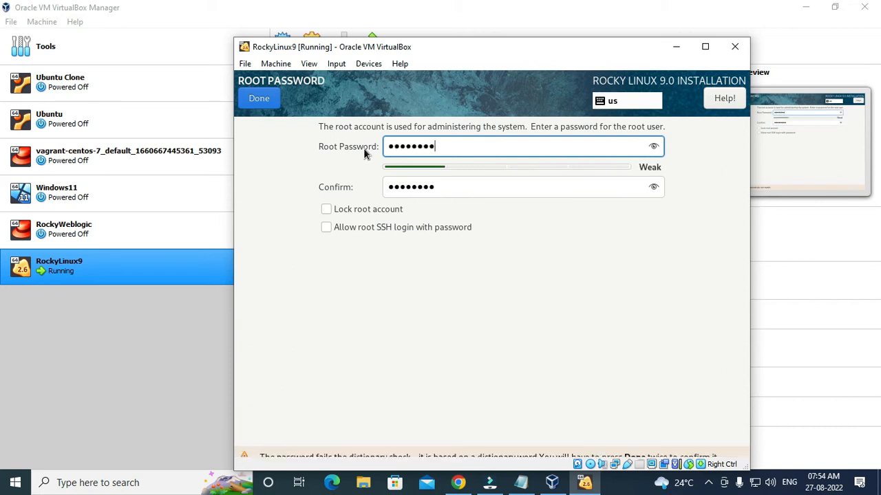
pyautogui.click(327, 226)
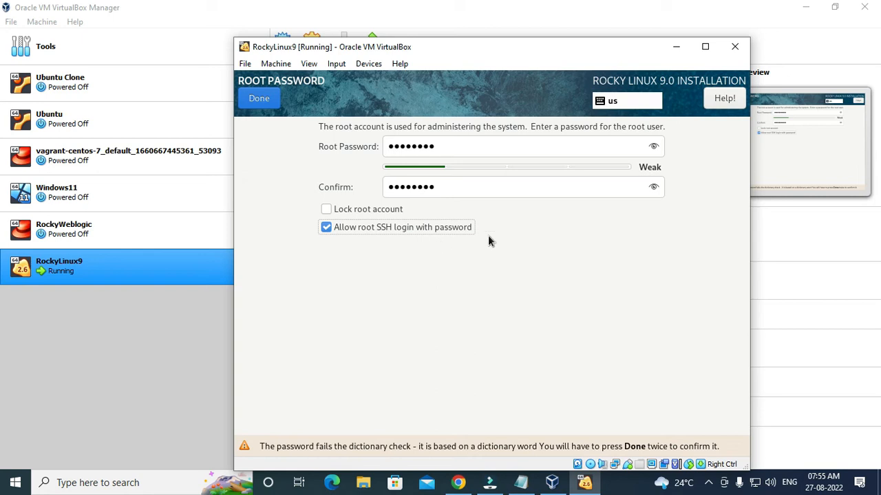
pyautogui.click(260, 99)
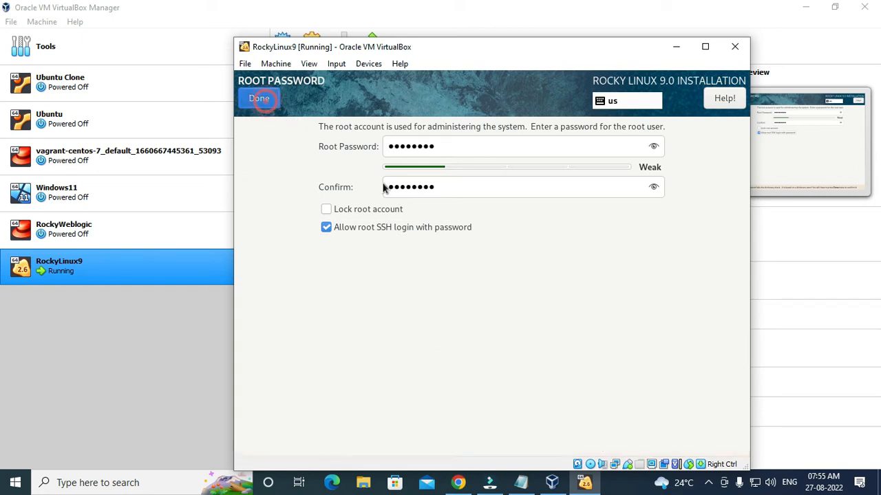
pyautogui.click(254, 103)
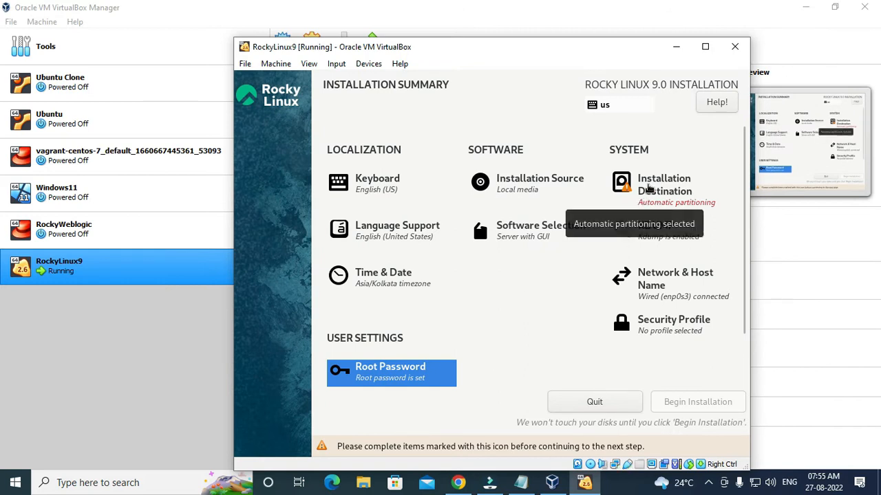
# Delete all existing contents of the 10 GiB disk and reclaim it for automatic partitioning.
pyautogui.click(648, 187)
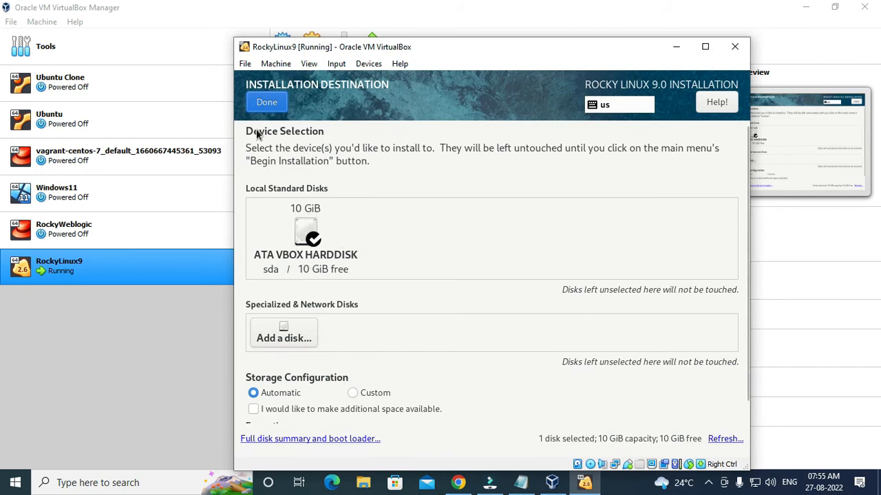
pyautogui.click(267, 103)
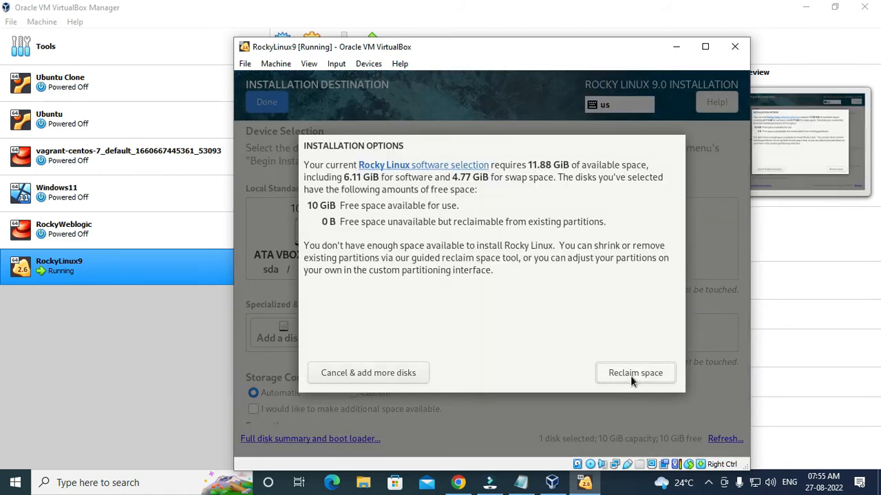
pyautogui.click(630, 376)
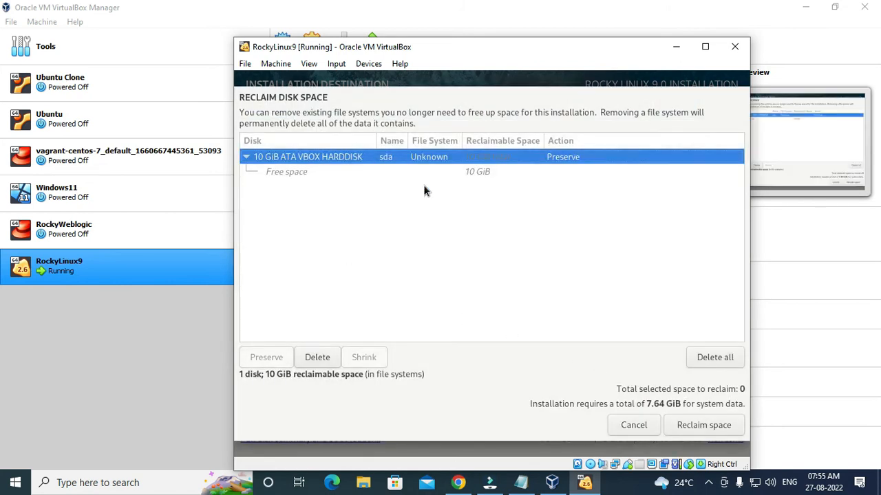
pyautogui.click(730, 358)
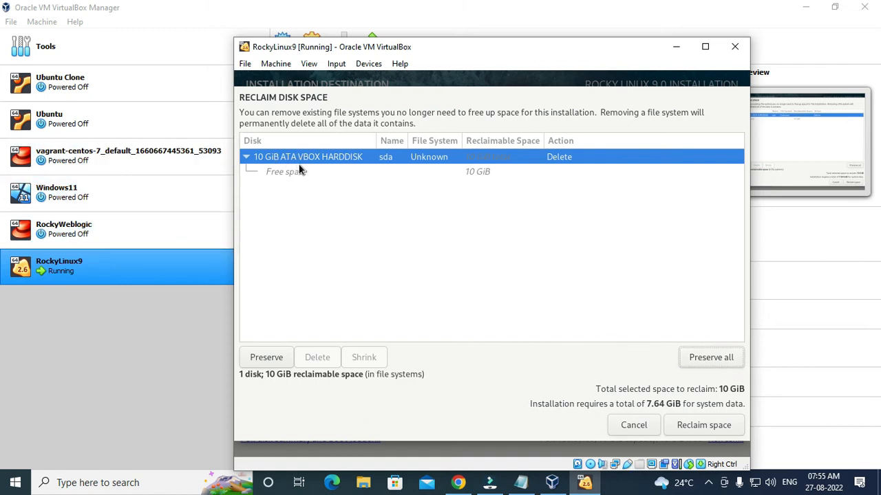
pyautogui.click(703, 427)
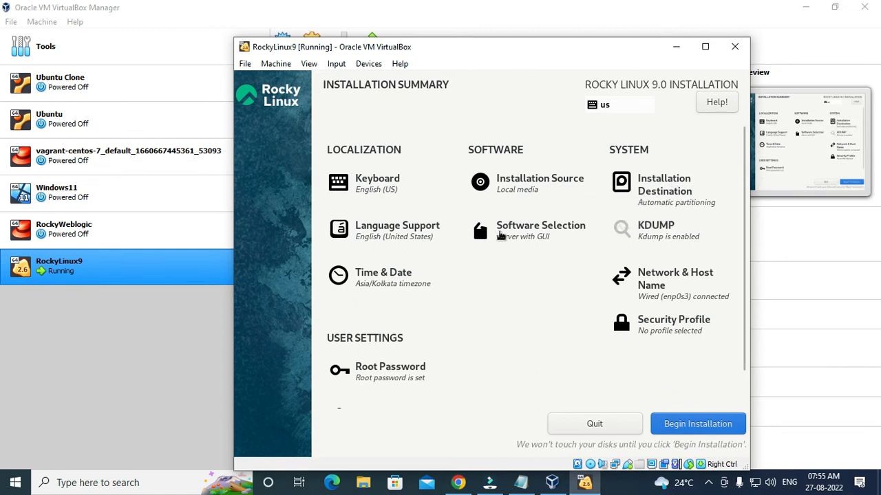
pyautogui.click(498, 233)
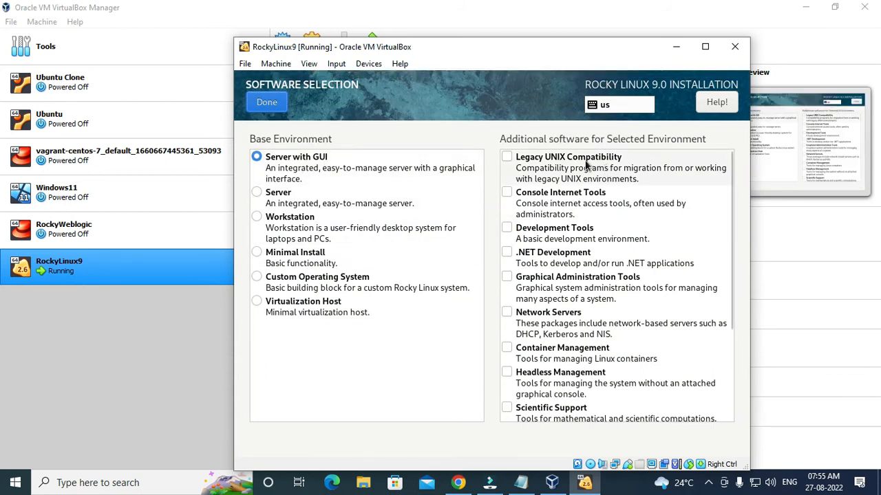
pyautogui.scroll(-5, 593, 284)
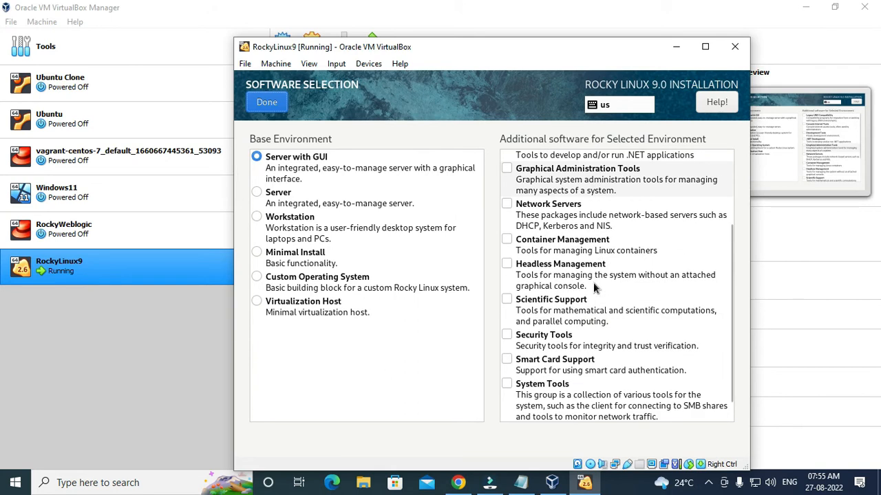
pyautogui.scroll(5, 593, 284)
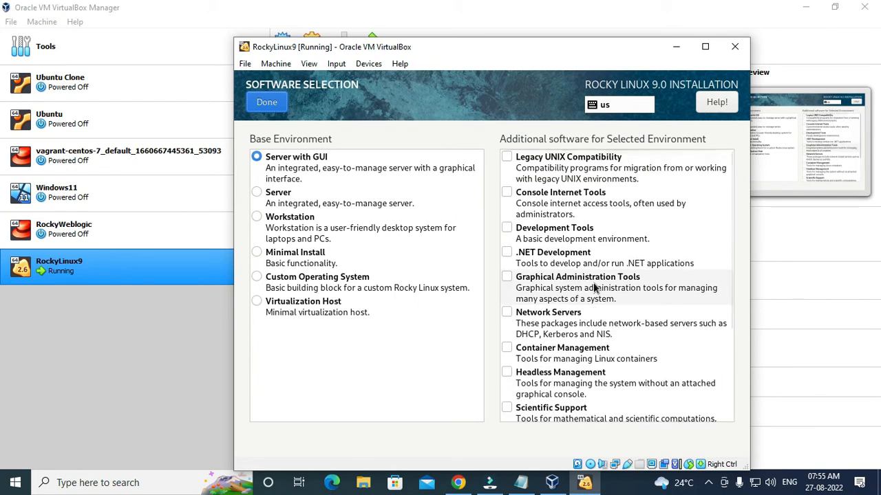
pyautogui.scroll(-5, 594, 288)
pyautogui.scroll(5, 593, 285)
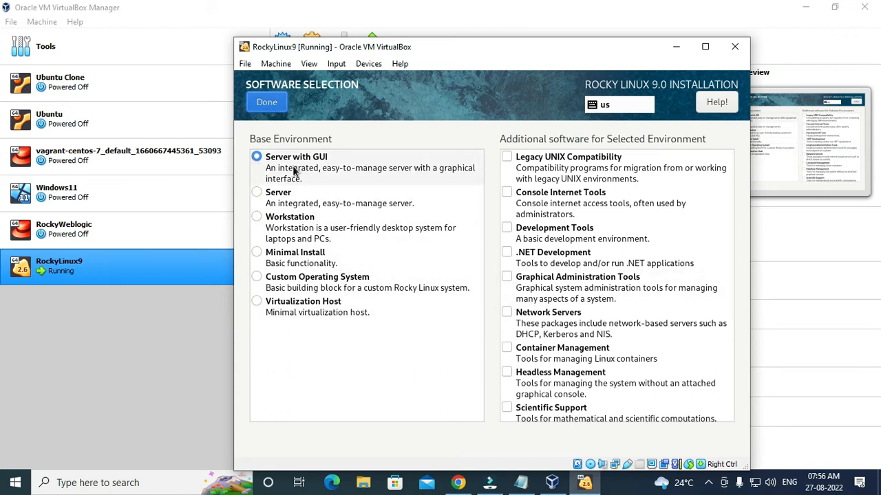
pyautogui.scroll(-5, 679, 181)
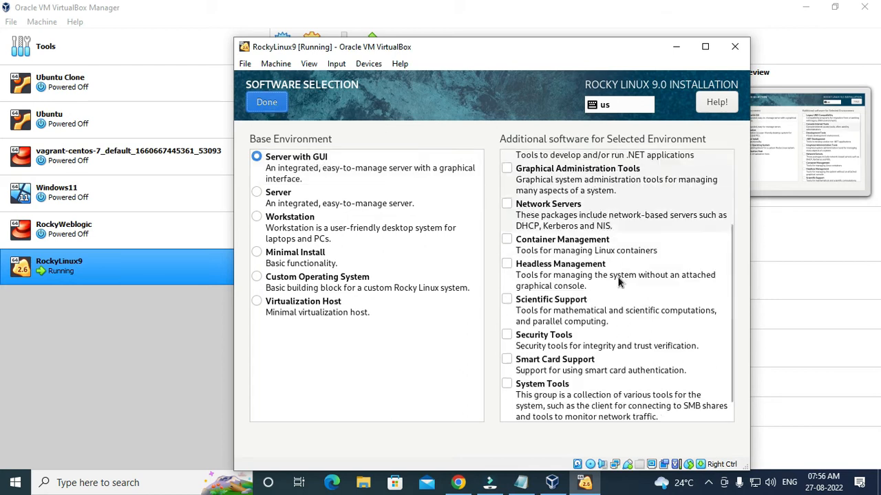
pyautogui.scroll(5, 617, 308)
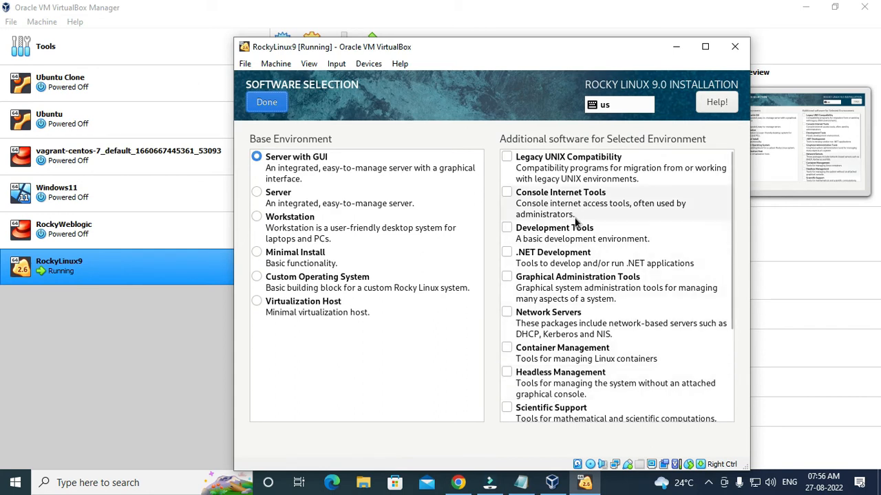
pyautogui.click(268, 102)
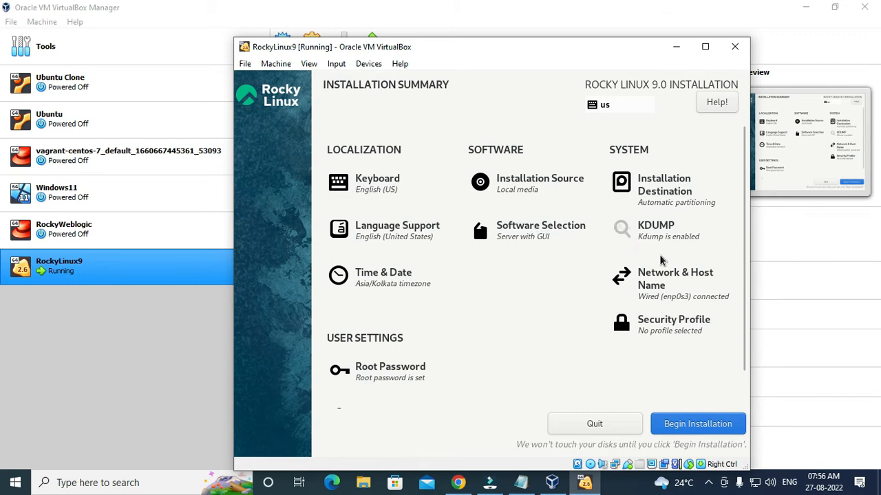
# Disable kdump and return to the installation summary.
pyautogui.click(650, 230)
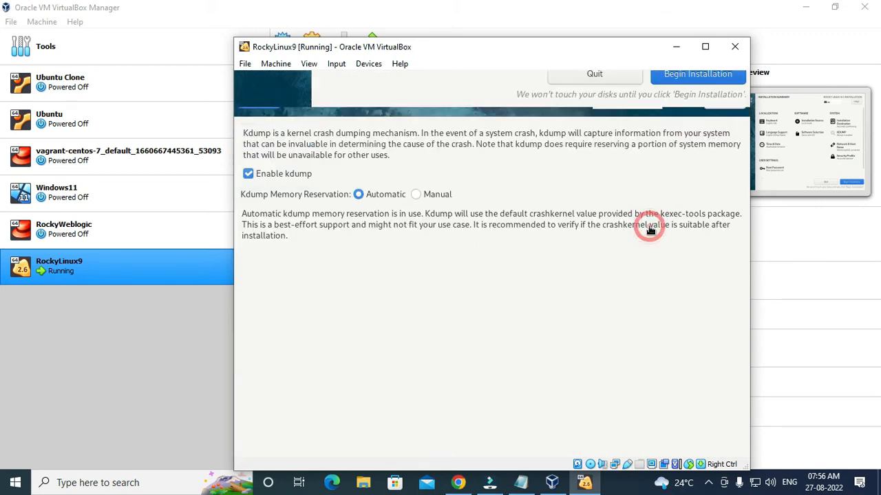
pyautogui.click(247, 174)
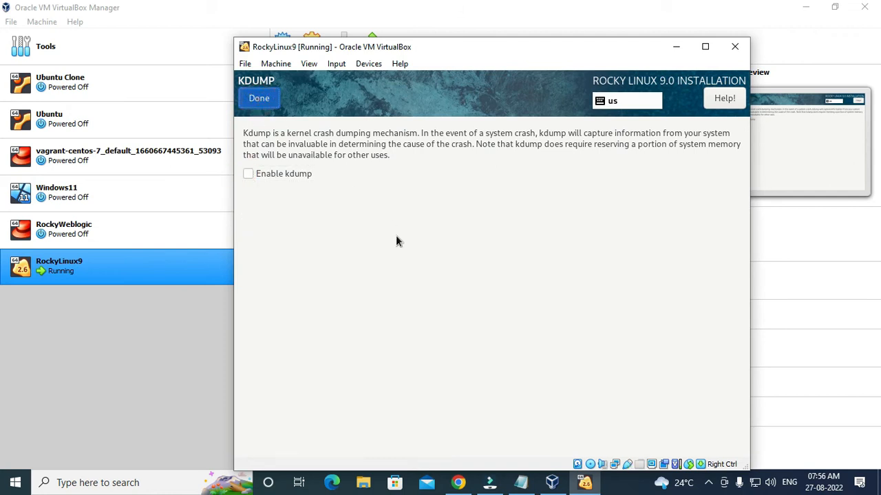
pyautogui.click(259, 98)
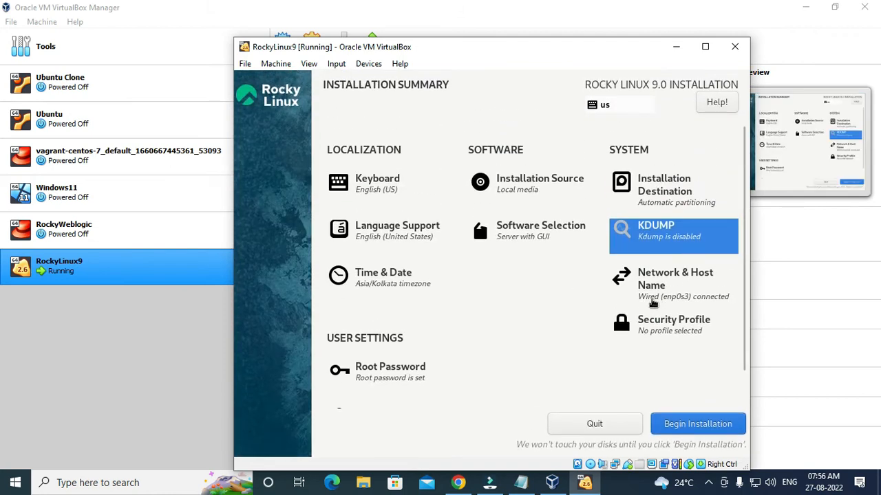
# Confirm the network and host name settings, then switch off Apply security policy.
pyautogui.click(663, 282)
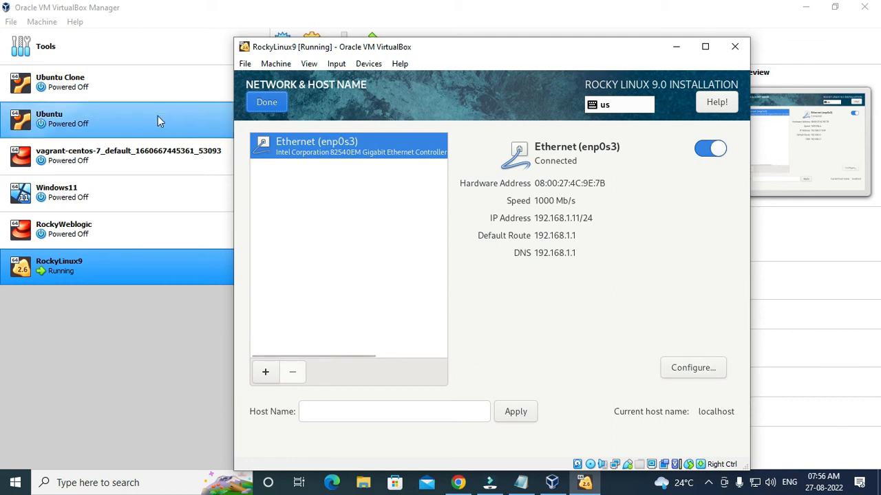
pyautogui.click(271, 108)
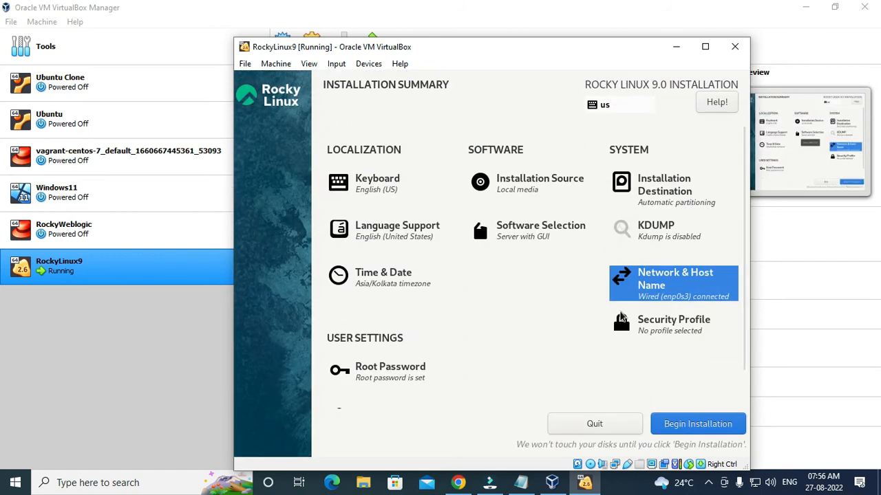
pyautogui.click(652, 329)
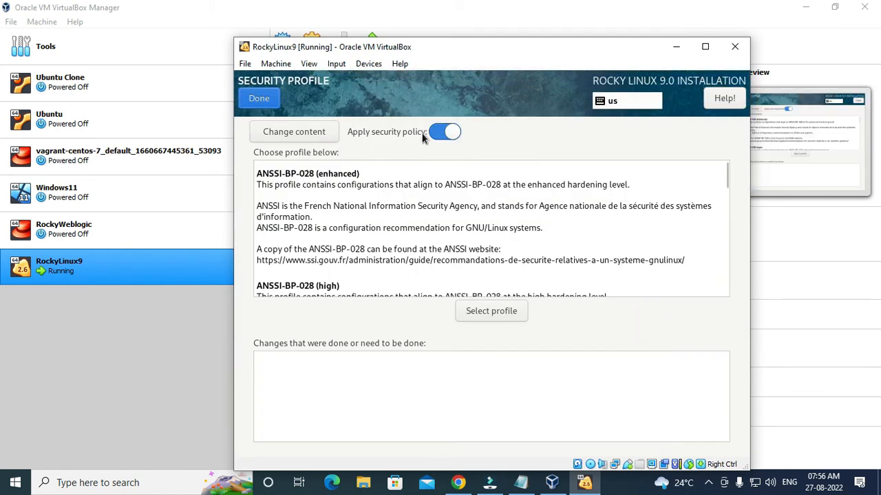
pyautogui.click(439, 133)
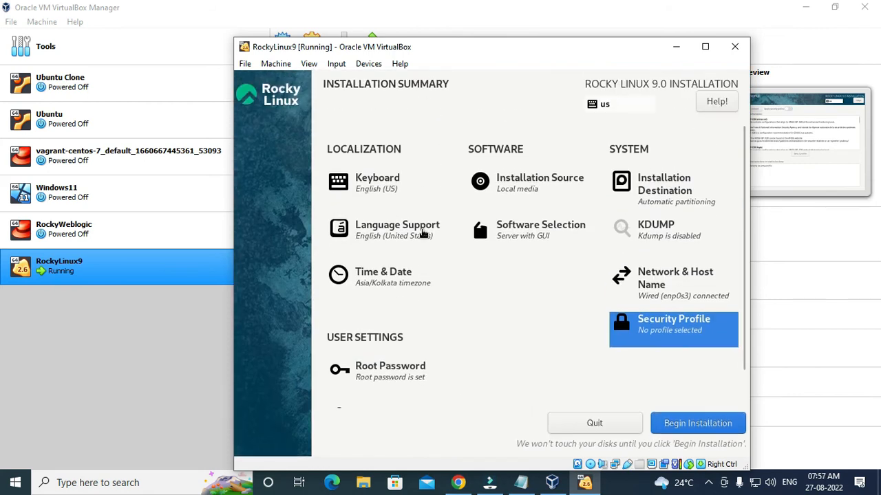
# Begin the Rocky Linux 9.0 installation, then reboot into the first-run Setup screen.
pyautogui.click(704, 428)
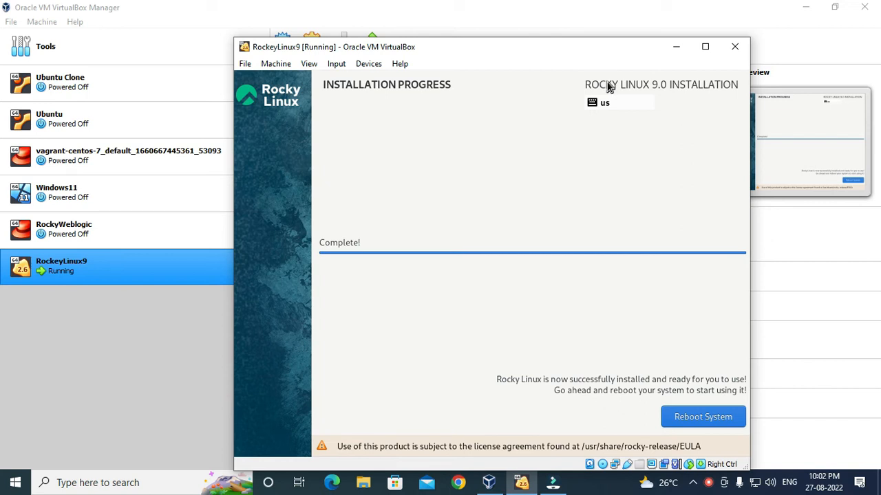
pyautogui.click(703, 420)
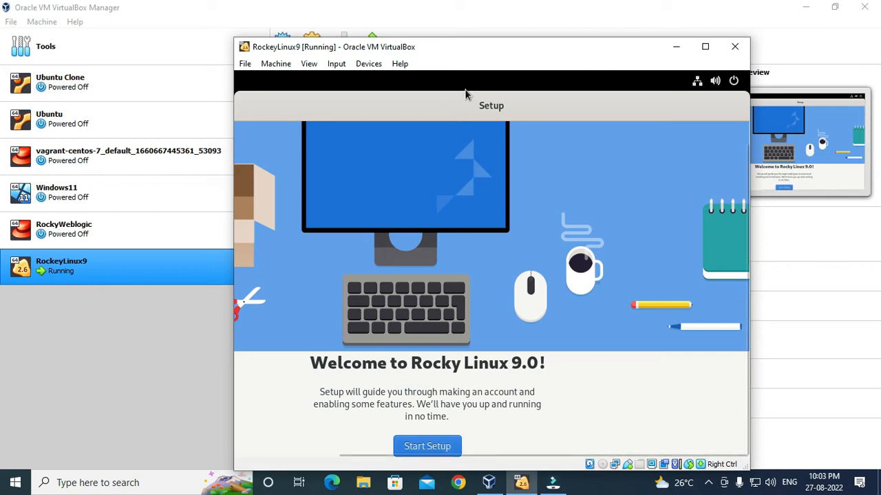
# Start first-boot setup, turn Location Services off, and skip online accounts.
pyautogui.click(427, 447)
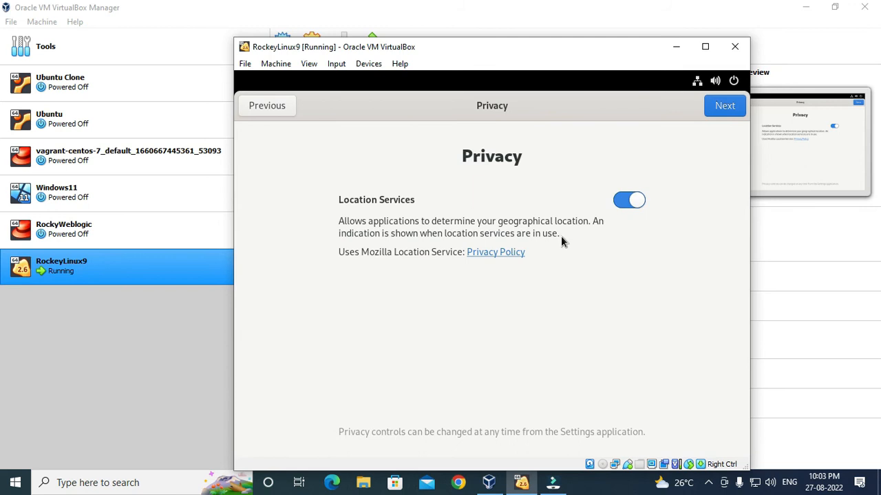
pyautogui.click(625, 199)
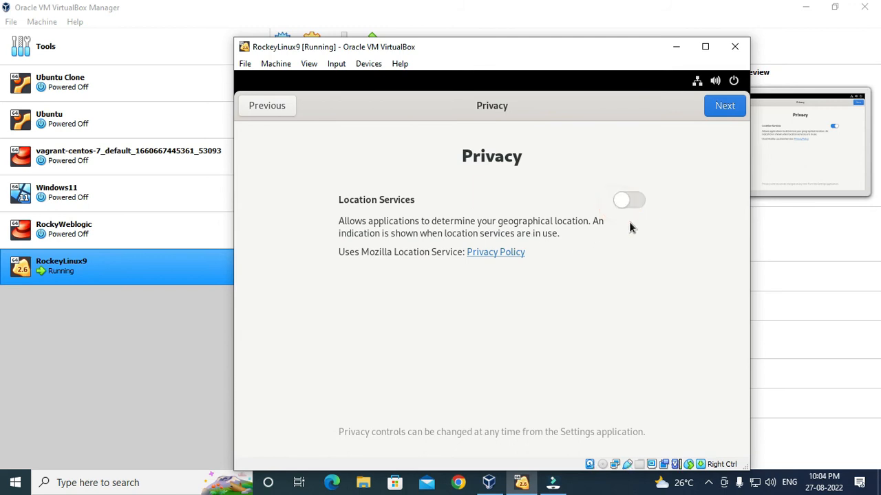
pyautogui.click(725, 109)
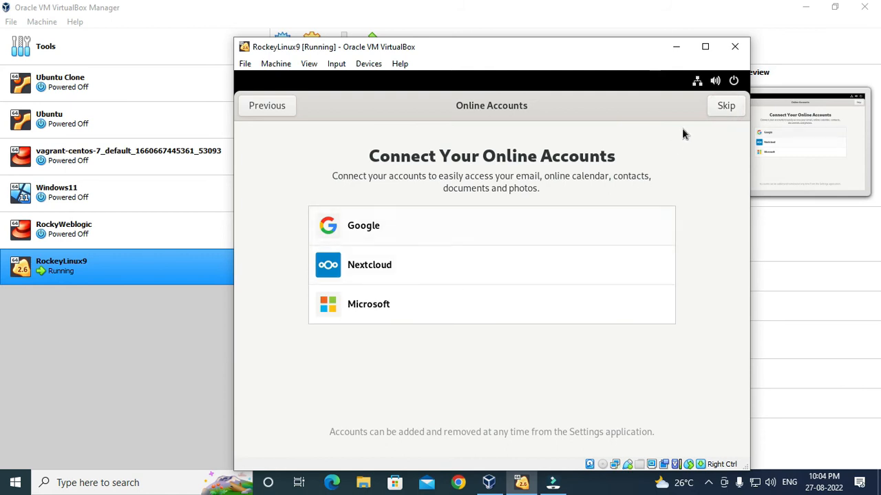
pyautogui.click(724, 107)
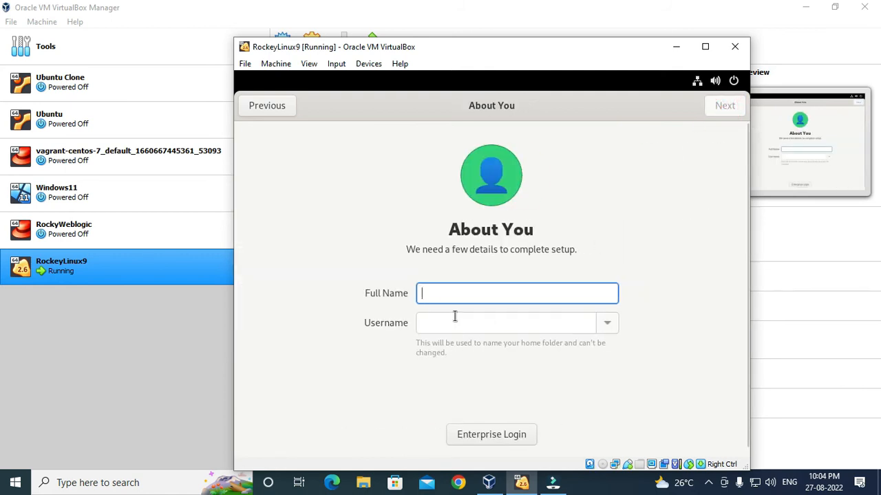
# Create a local user with full name 'test' and set and confirm its password.
pyautogui.click(443, 295)
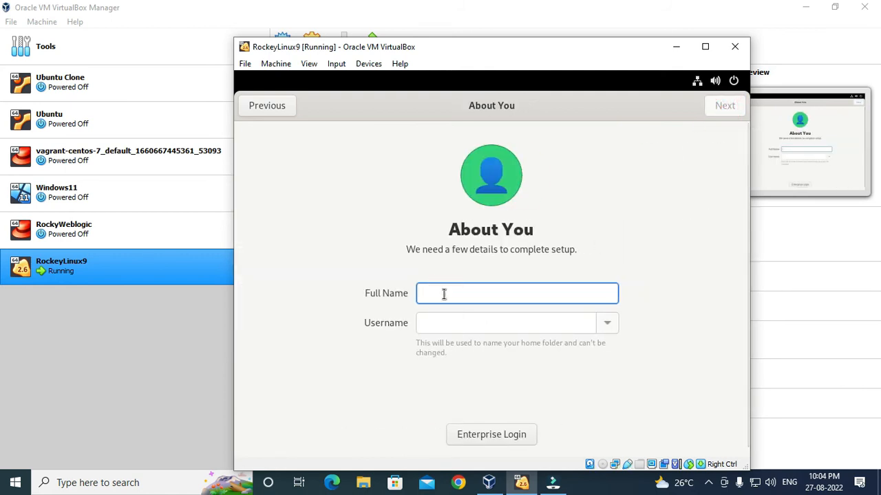
pyautogui.write('test')
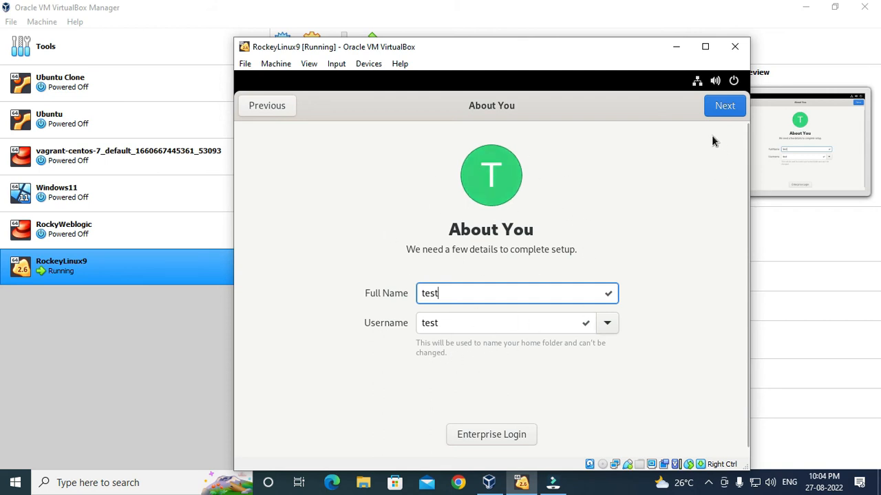
pyautogui.click(736, 108)
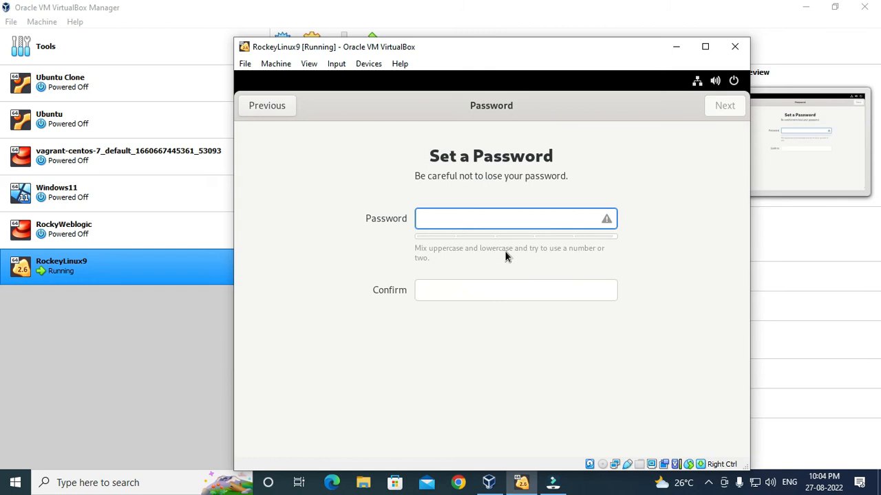
pyautogui.write('••')
pyautogui.press('BackSpace')
pyautogui.press('BackSpace')
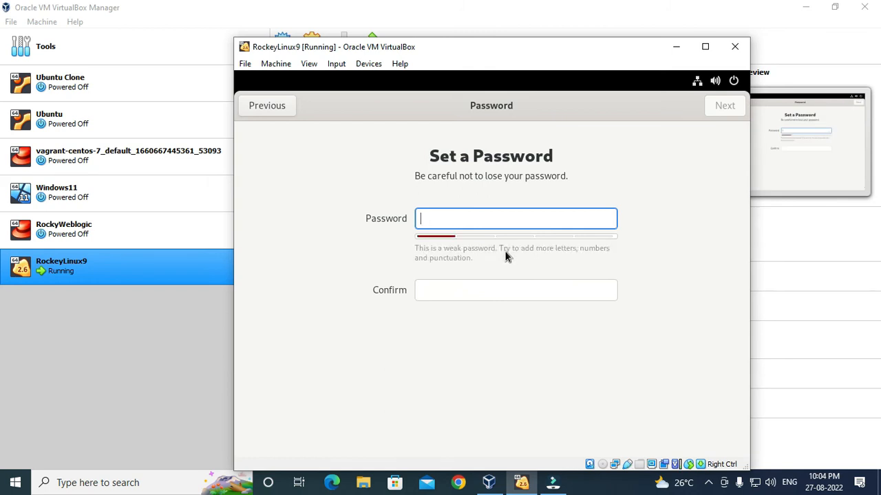
pyautogui.write('••••')
pyautogui.press('Tab')
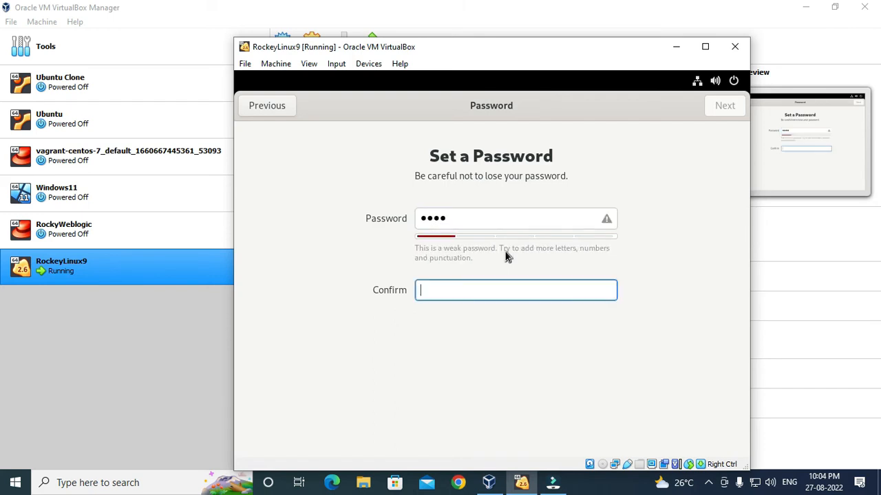
pyautogui.write('••••')
pyautogui.click(725, 106)
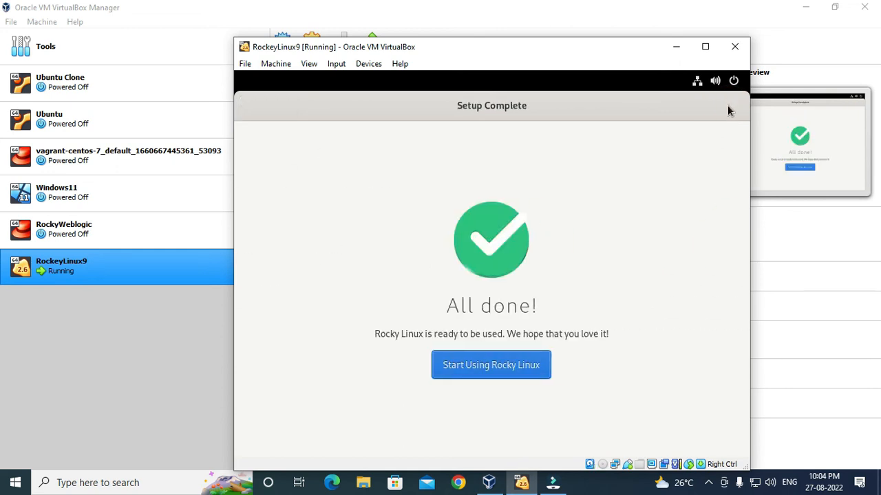
# Enter the Rocky Linux desktop, open Activities, and decline the welcome tour with No Thanks.
pyautogui.click(487, 367)
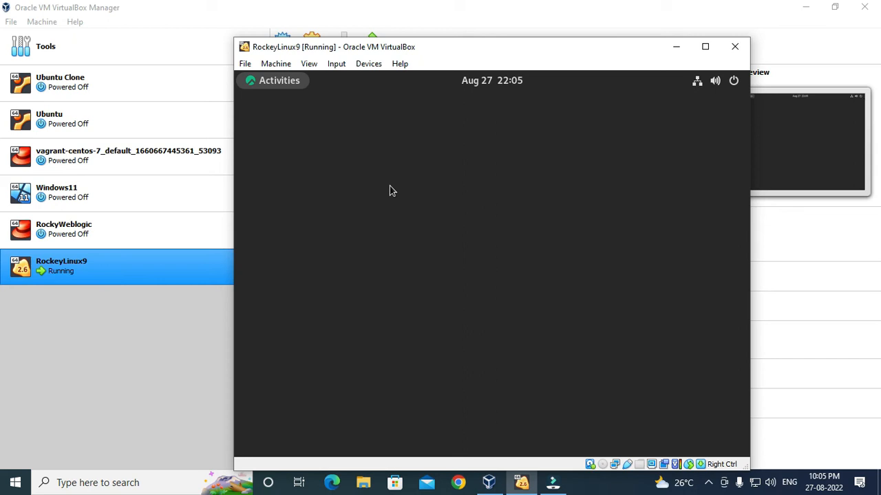
pyautogui.click(275, 84)
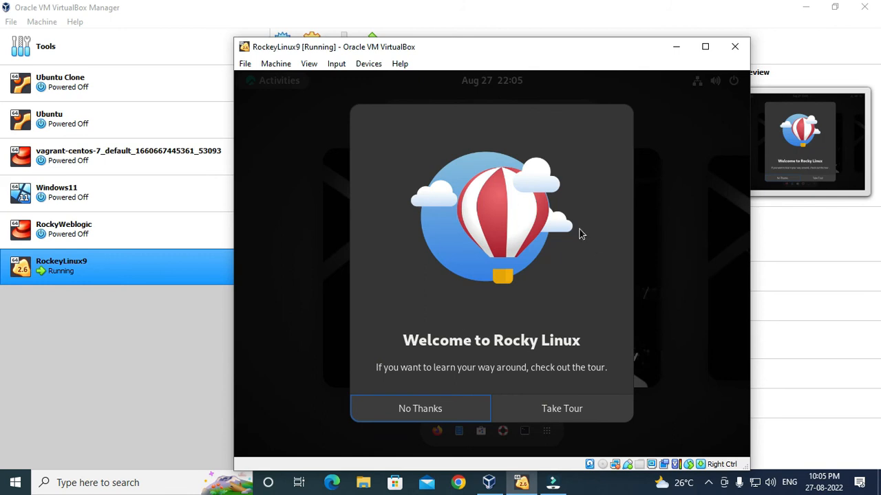
pyautogui.click(435, 408)
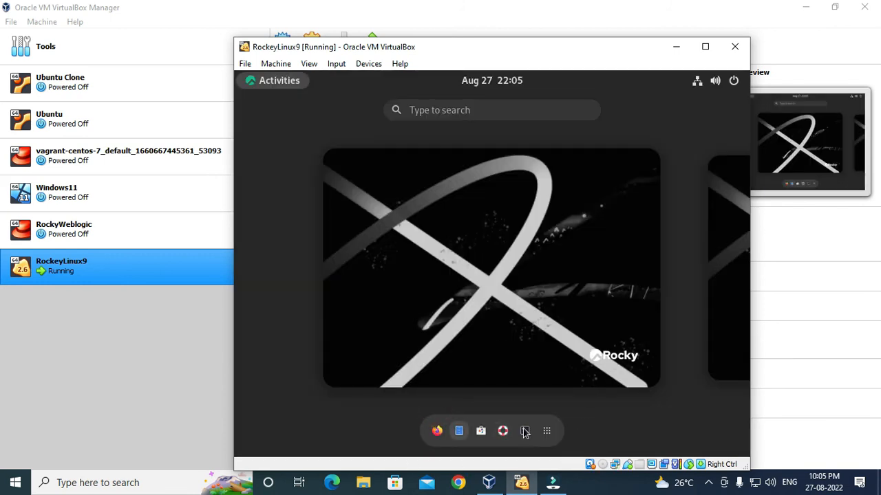
# Launch a terminal and switch to the root user with su root.
pyautogui.click(524, 432)
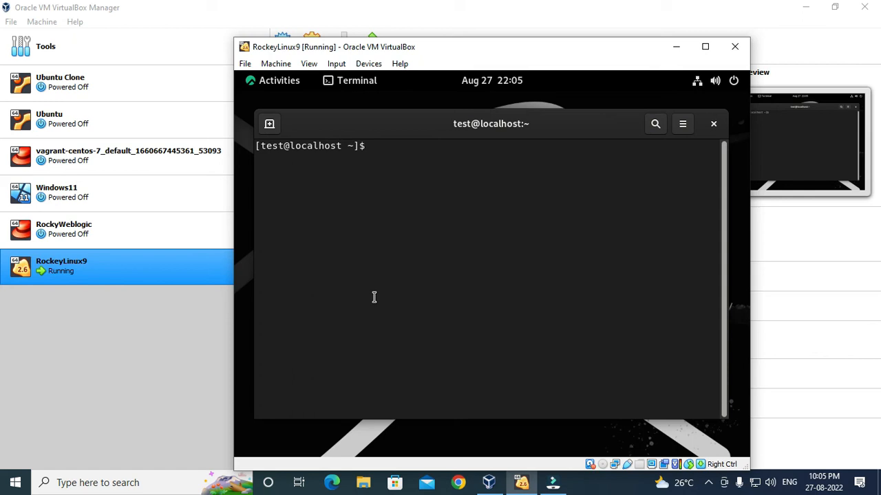
pyautogui.write('su root')
pyautogui.press('Return')
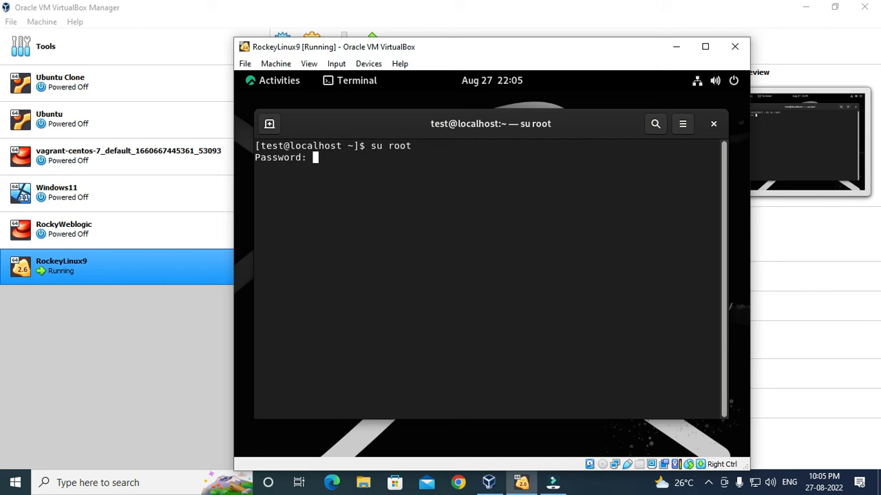
pyautogui.press('Return')
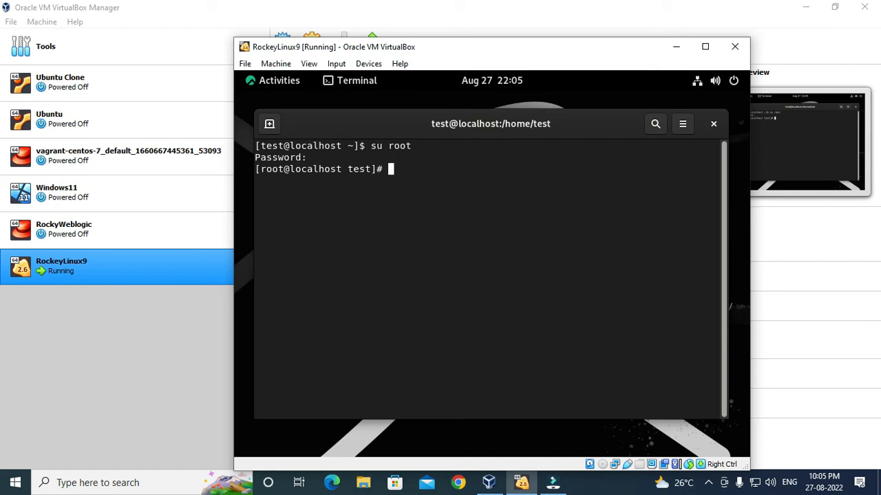
# Cancel dnf update and run yum update instead, reaching the 5-install, 97-upgrade confirmation.
pyautogui.write('dnf')
pyautogui.write('update')
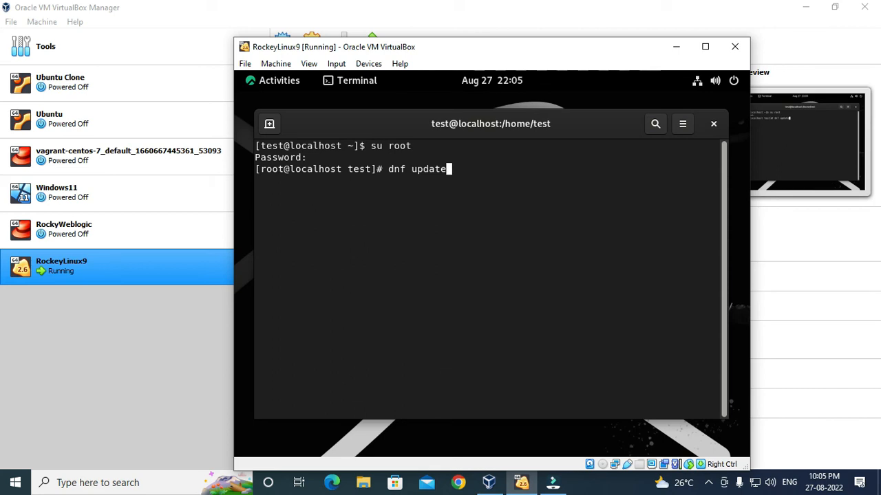
pyautogui.hotkey('ctrl', 'c')
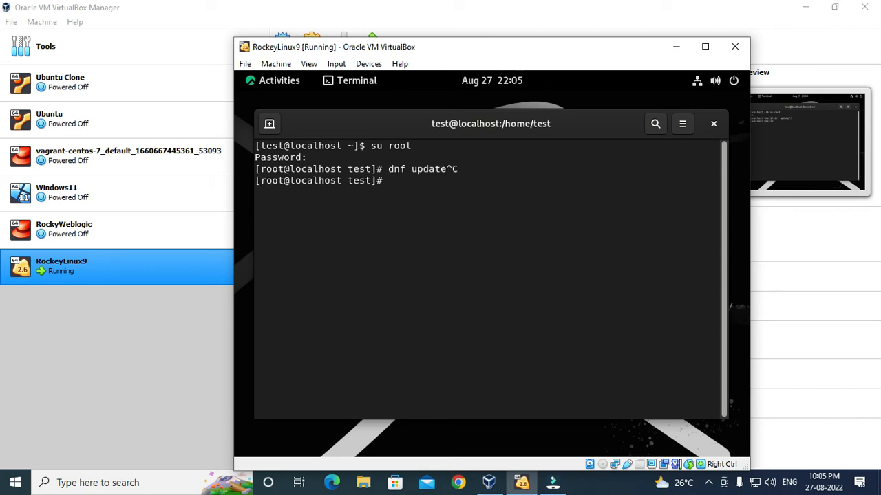
pyautogui.write('yum update')
pyautogui.press('Return')
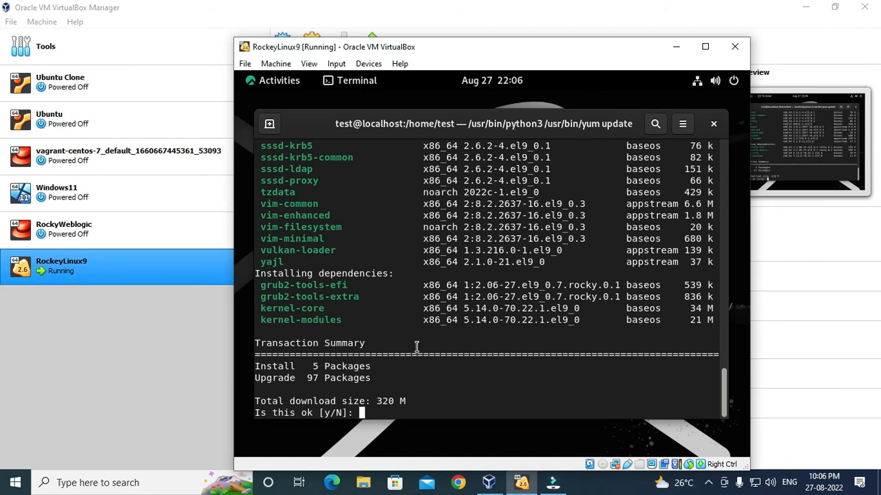
# Approve the update with y, let it finish with Complete!, then close the terminal.
pyautogui.write('y')
pyautogui.press('Return')
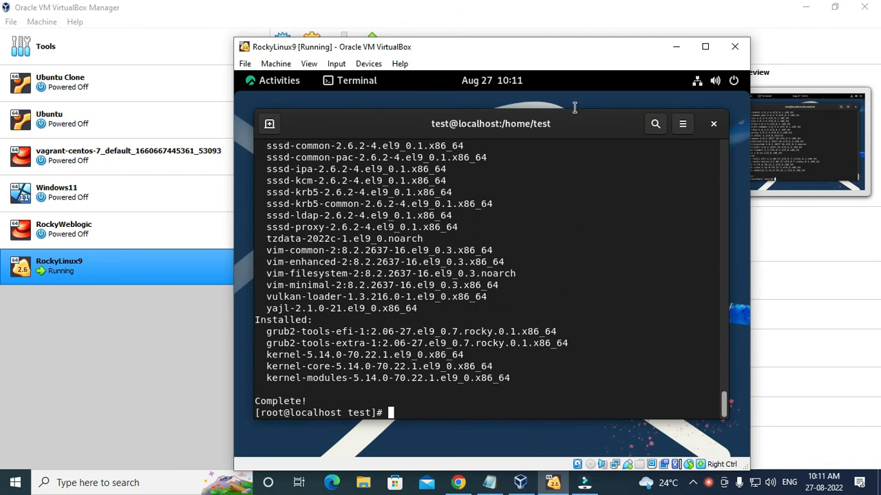
pyautogui.click(713, 125)
pyautogui.click(598, 304)
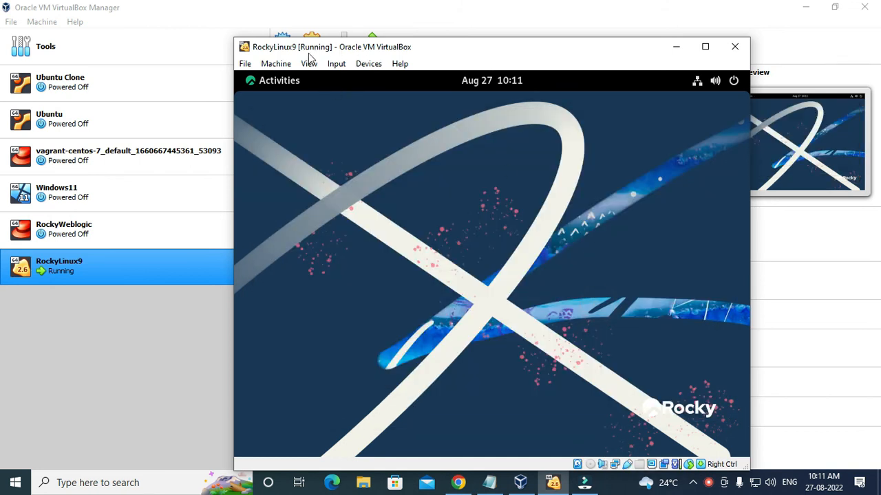
pyautogui.click(280, 81)
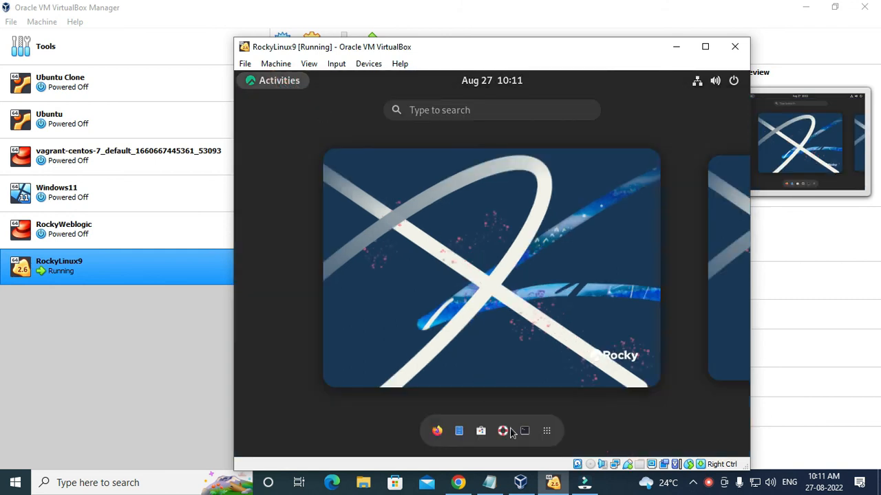
pyautogui.click(481, 431)
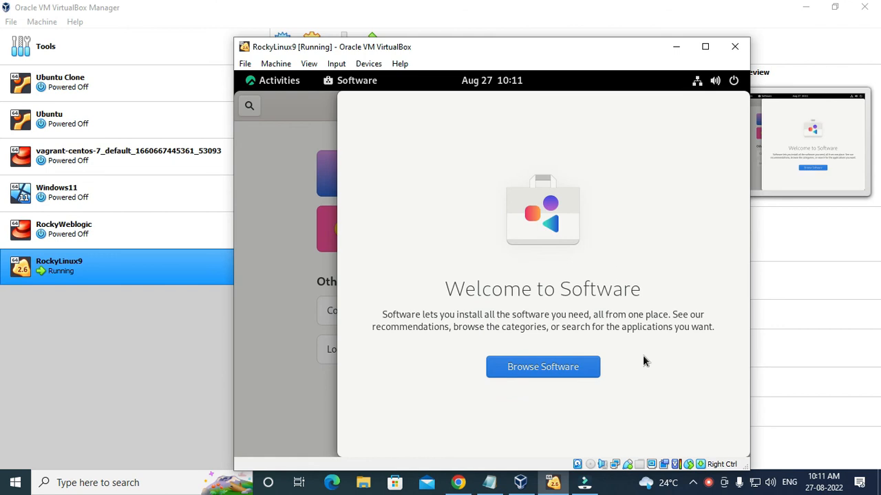
pyautogui.click(529, 372)
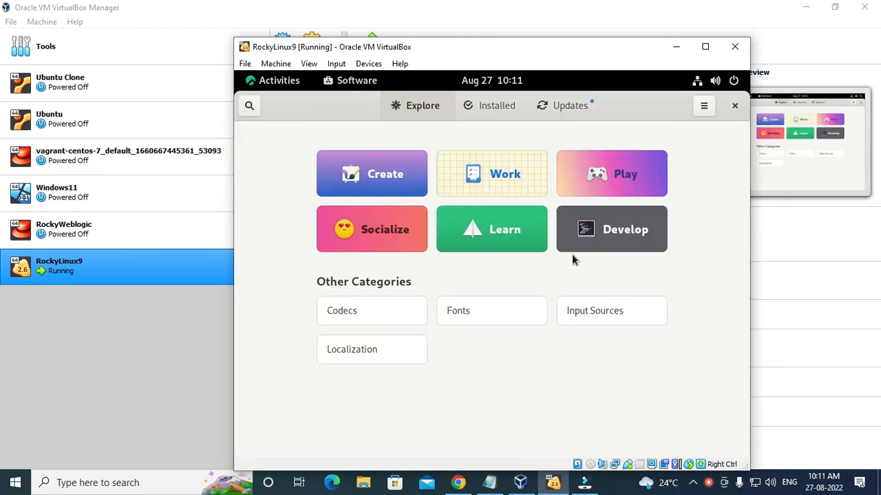
pyautogui.write('vim')
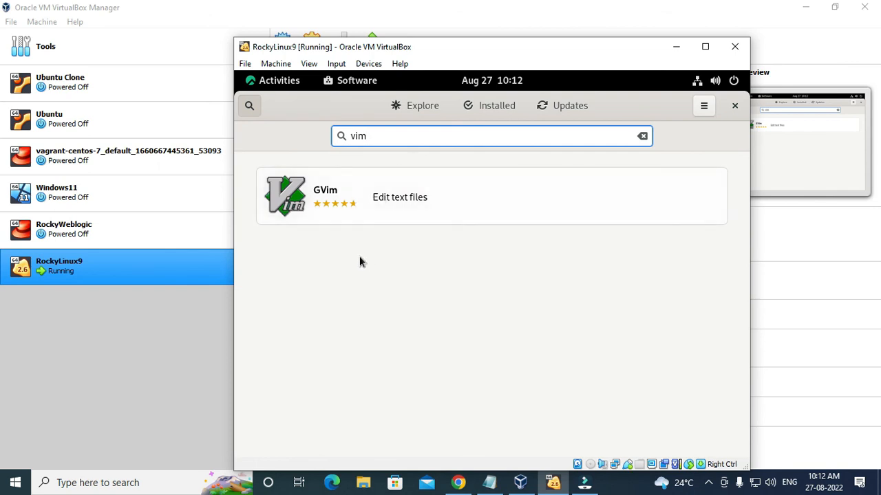
pyautogui.click(366, 200)
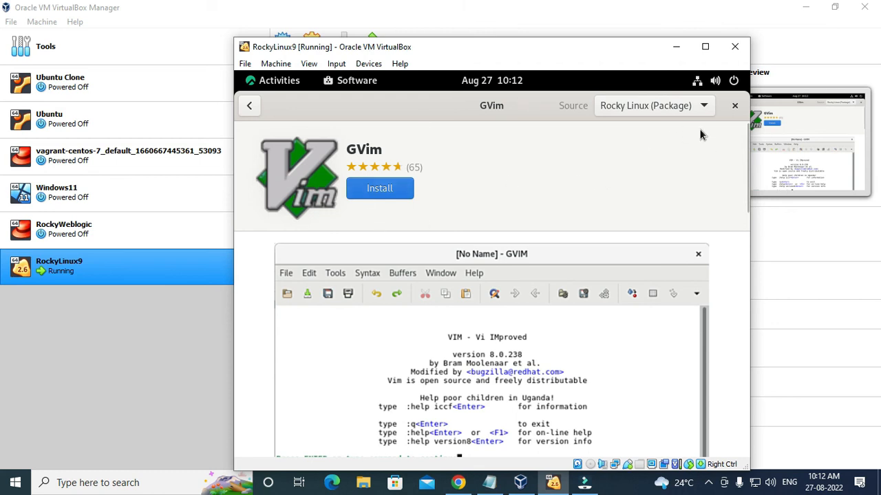
pyautogui.click(734, 106)
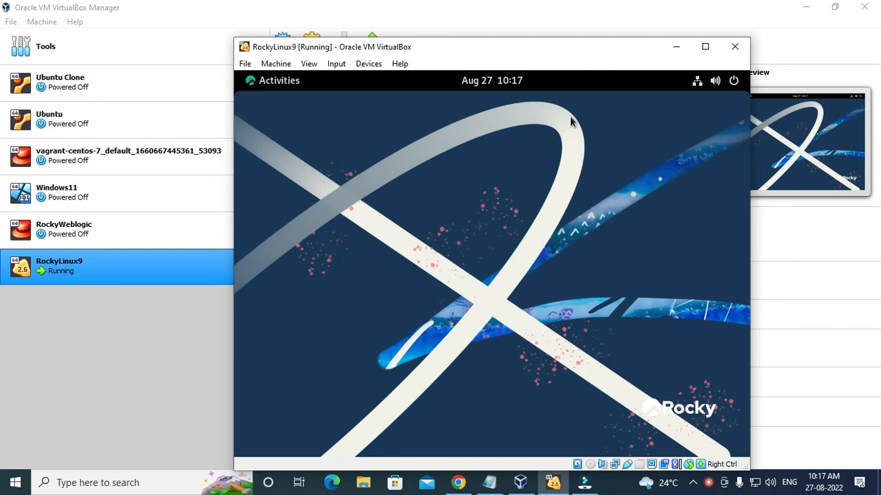
# Open a new terminal and try sudo root, aborting after the password prompt fails.
pyautogui.click(276, 92)
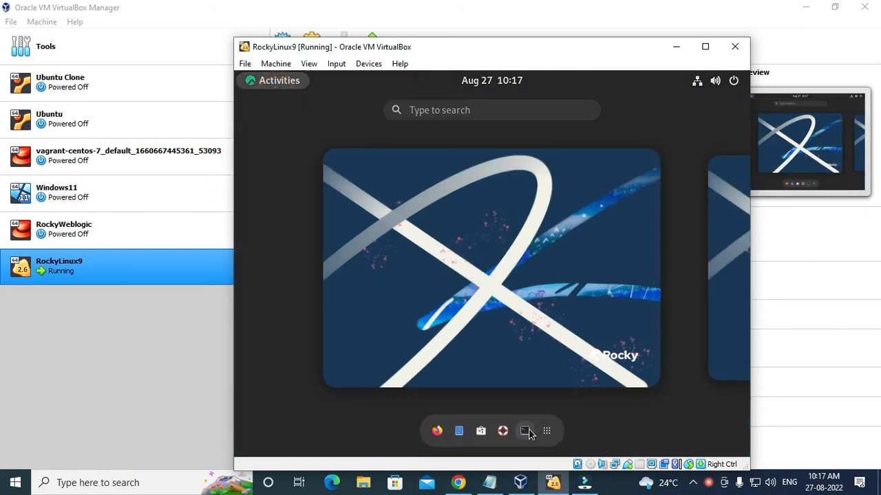
pyautogui.click(526, 431)
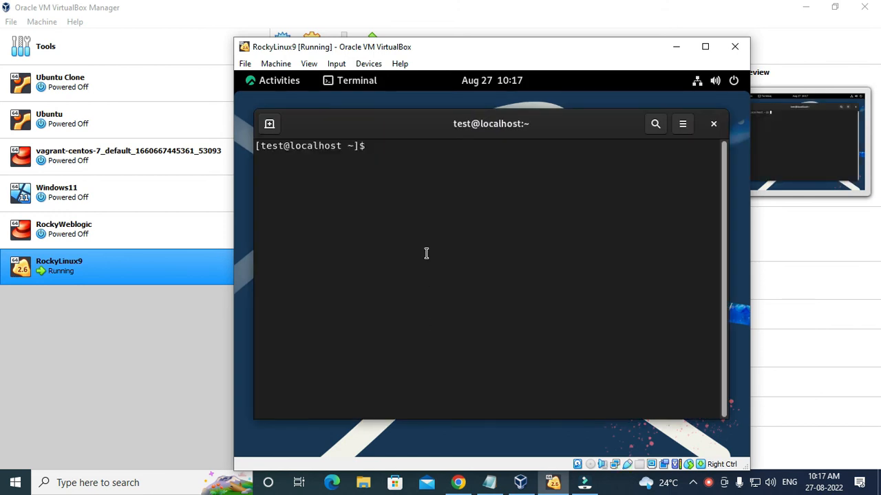
pyautogui.write('sudo root')
pyautogui.press('Return')
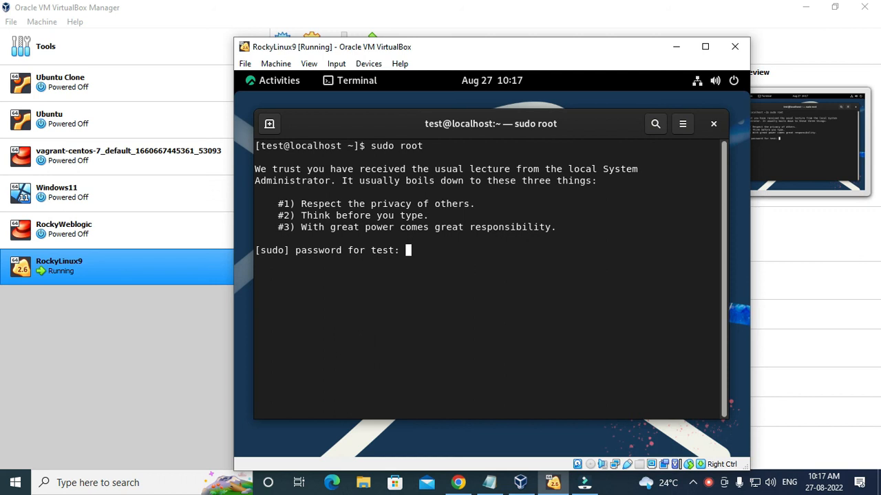
pyautogui.press('Return')
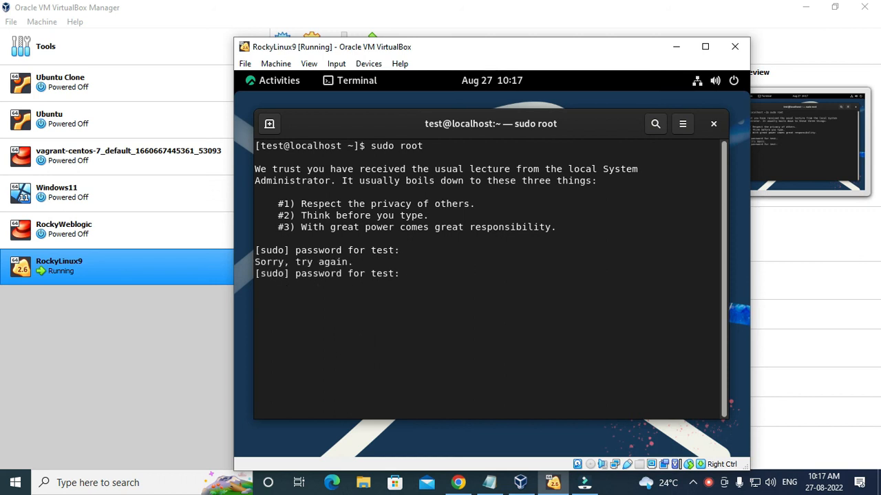
pyautogui.press('Return')
pyautogui.hotkey('ctrl', 'c')
pyautogui.press('Return')
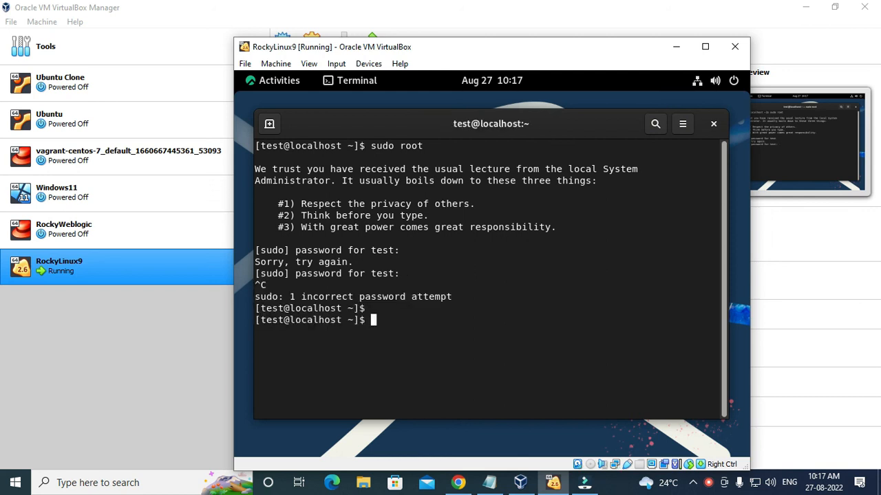
# Switch to a root shell with su root and the root password.
pyautogui.write('su root')
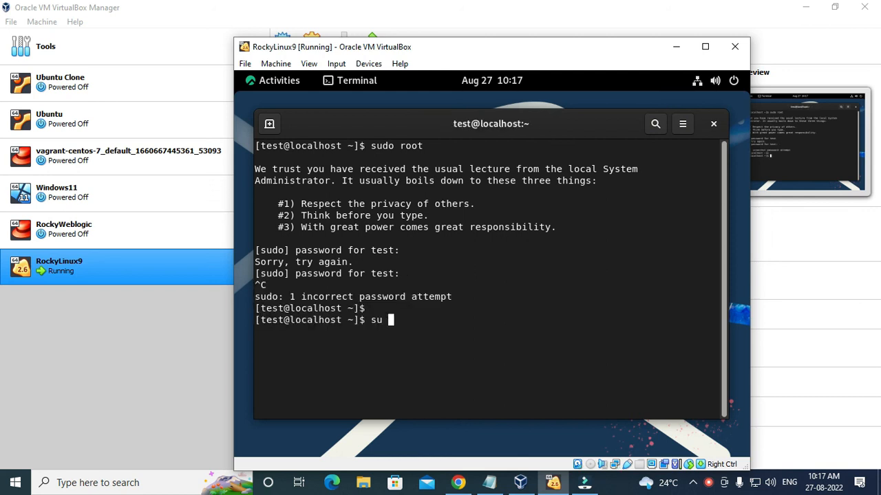
pyautogui.press('Return')
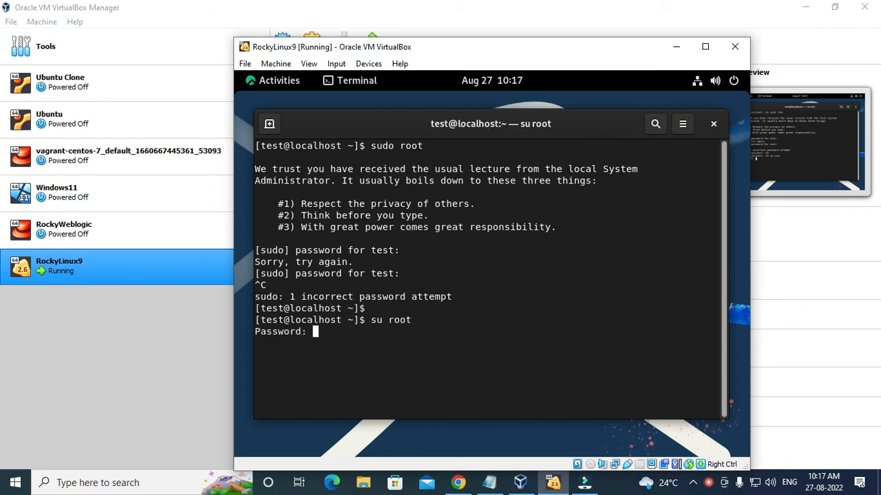
pyautogui.press('Return')
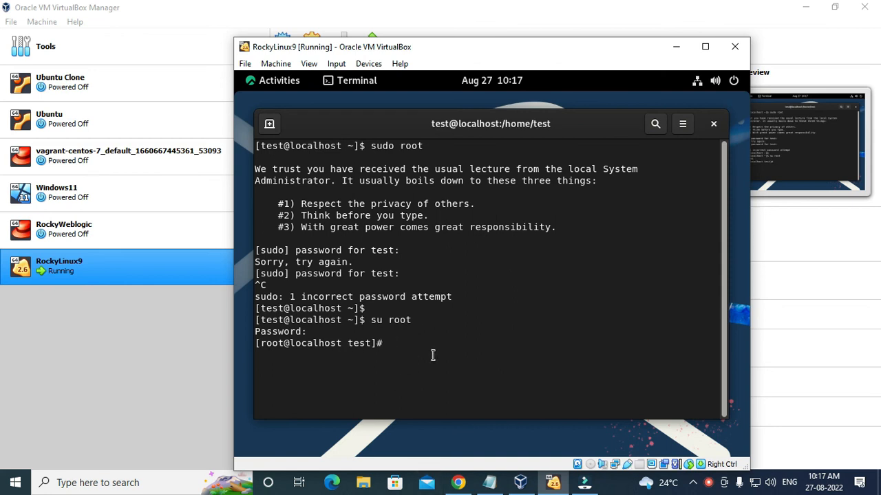
# Run dnf install epel-release from the notes and confirm with y until Complete!
pyautogui.click(490, 484)
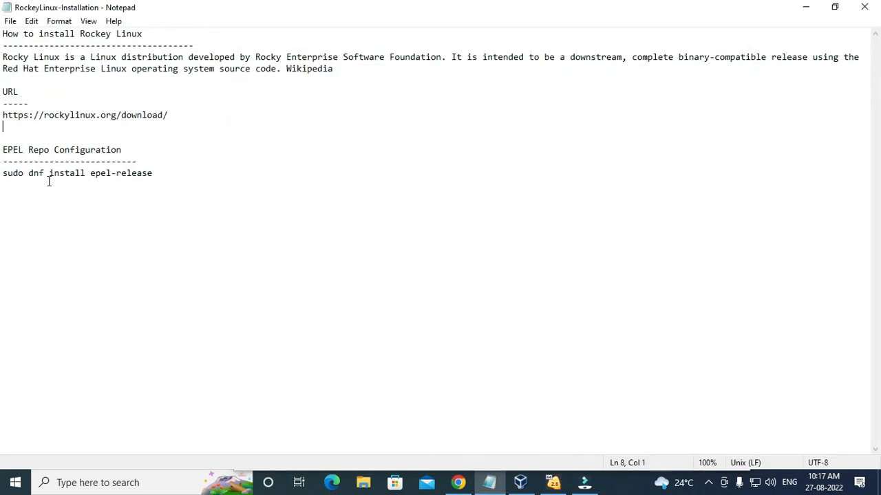
pyautogui.moveTo(5, 173); pyautogui.dragTo(138, 173)
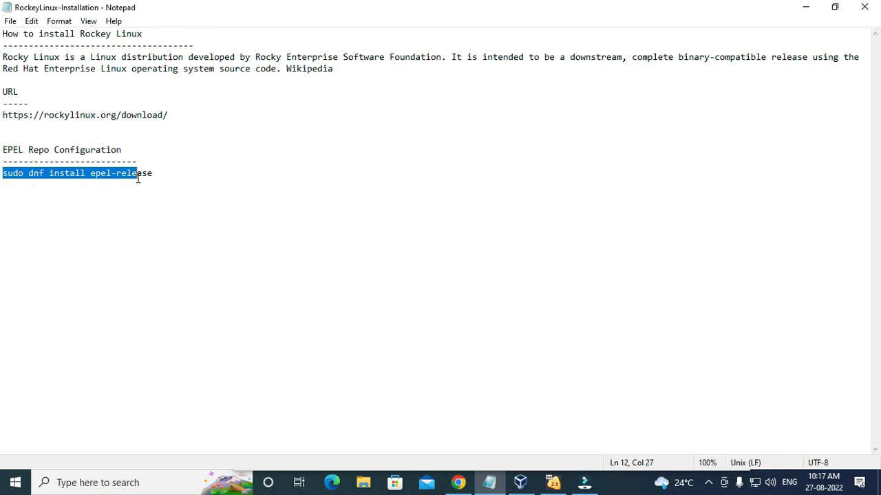
pyautogui.click(122, 184)
pyautogui.hotkey('alt', 'Tab')
pyautogui.write('dnf')
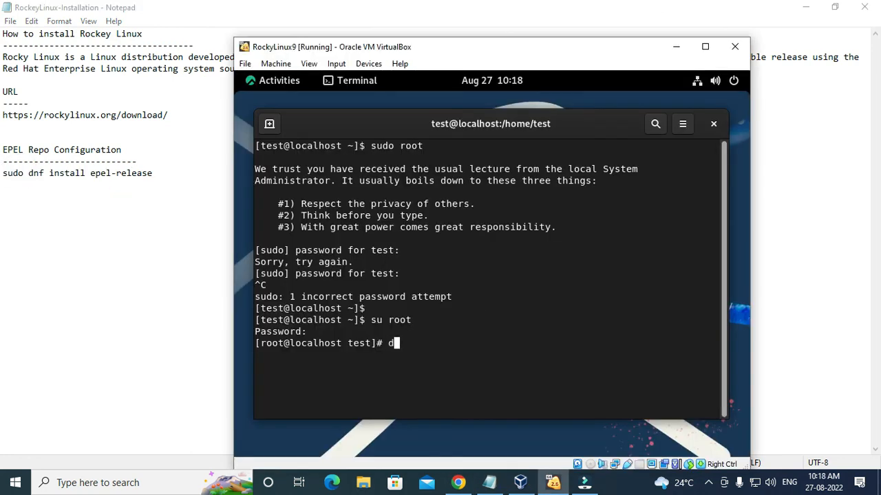
pyautogui.write(' install epel')
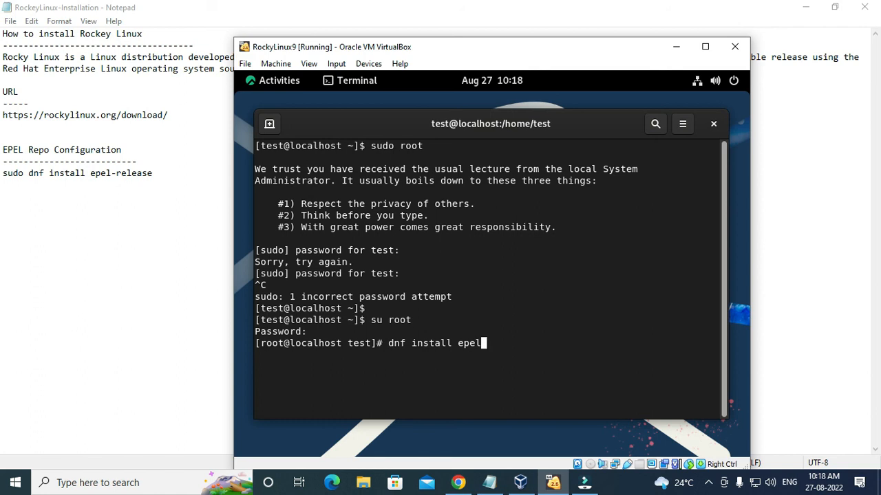
pyautogui.write('-release')
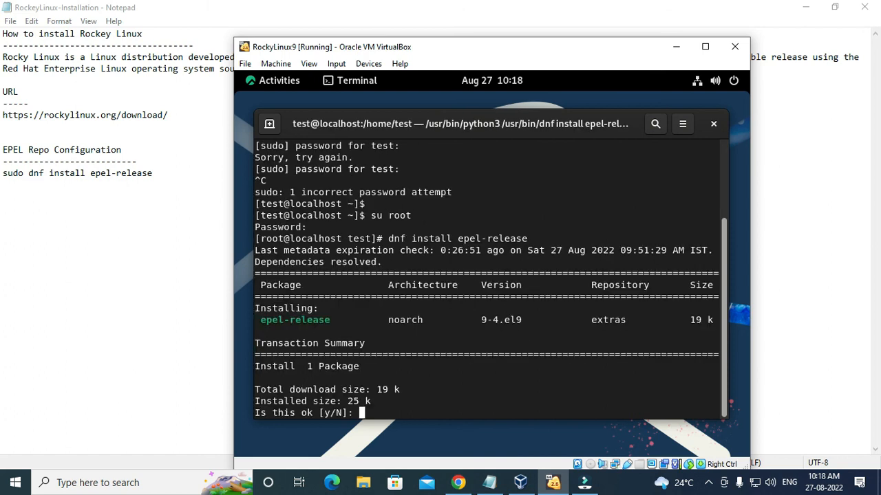
pyautogui.write('y')
pyautogui.press('Return')
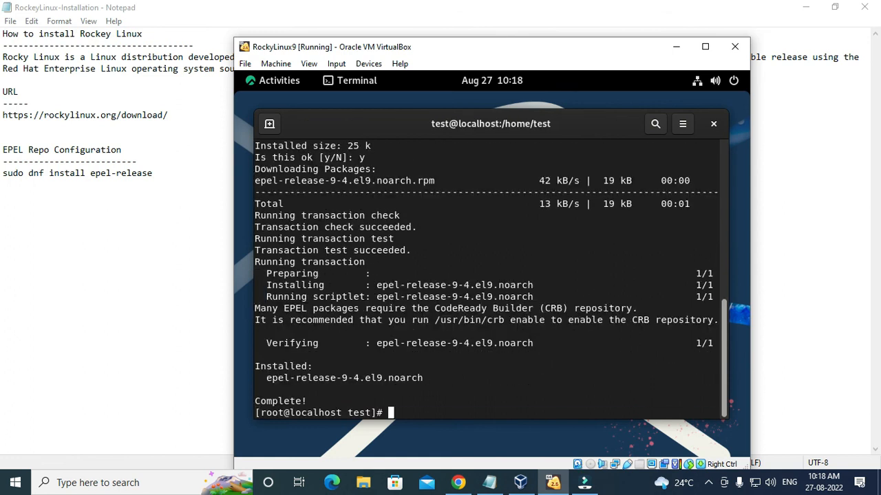
pyautogui.press('Return')
pyautogui.press('Return')
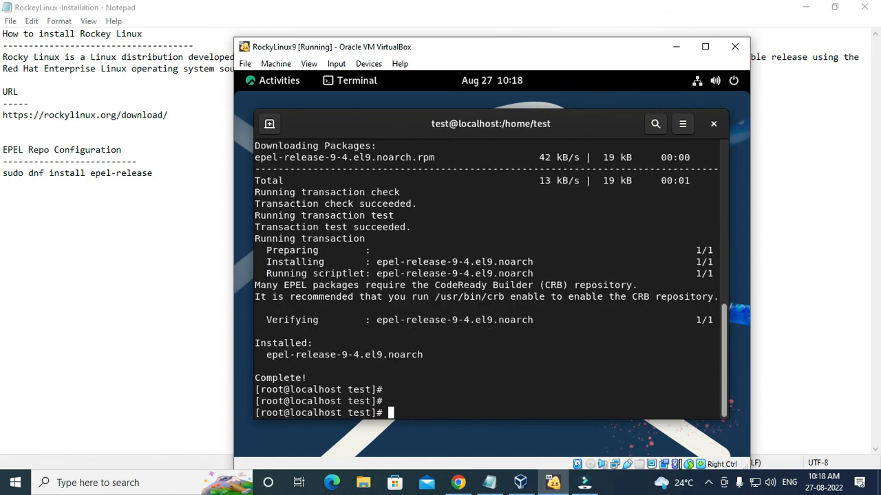
# Run yum update to bring the system up to date.
pyautogui.write('update')
pyautogui.press('BackSpace')
pyautogui.press('BackSpace')
pyautogui.press('BackSpace')
pyautogui.press('BackSpace')
pyautogui.press('BackSpace')
pyautogui.press('BackSpace')
pyautogui.write('yum update')
pyautogui.press('Return')
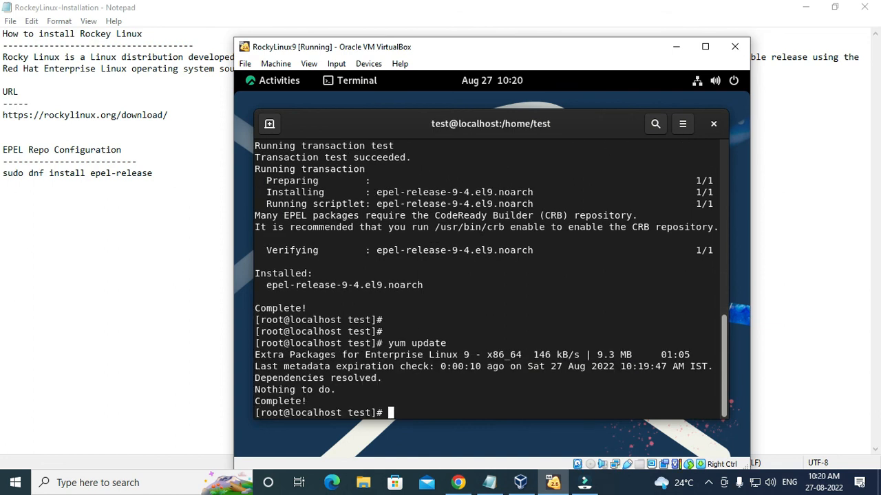
# Run yum repolist and highlight the epel, appstream, baseos and extras repositories.
pyautogui.write('yum repolist')
pyautogui.press('Return')
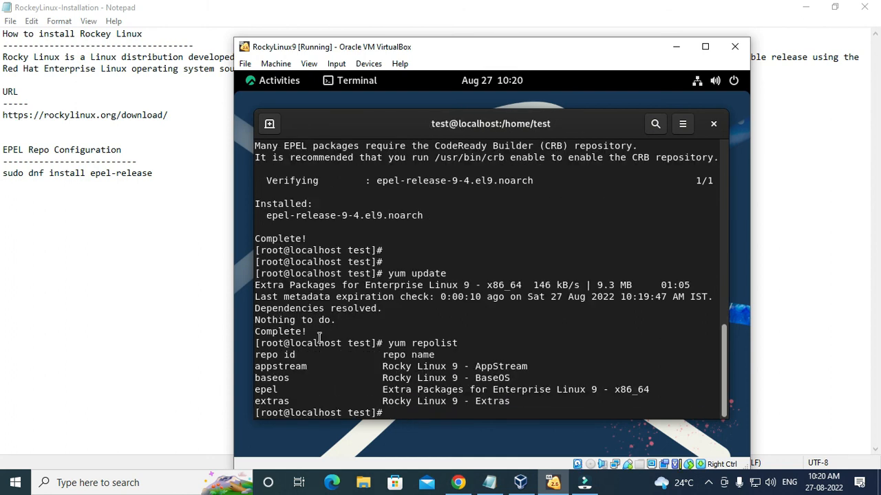
pyautogui.moveTo(256, 389); pyautogui.dragTo(647, 388)
pyautogui.moveTo(527, 379); pyautogui.dragTo(253, 368)
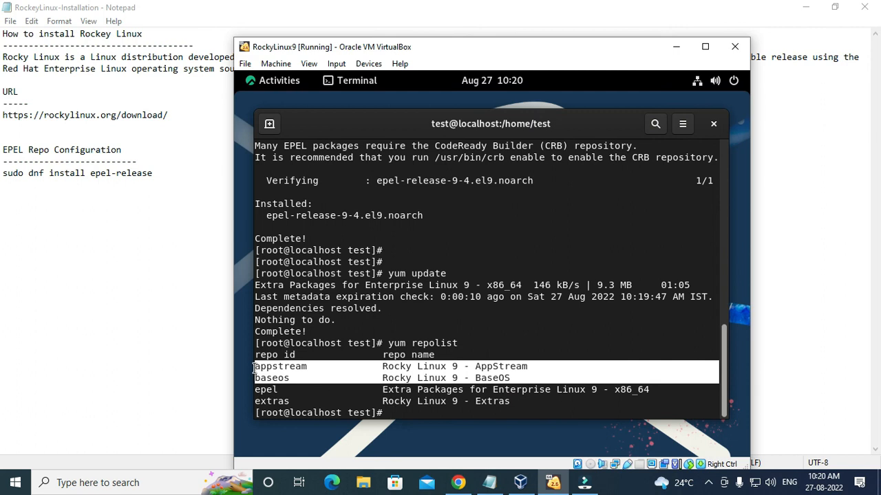
pyautogui.moveTo(506, 402); pyautogui.dragTo(383, 390)
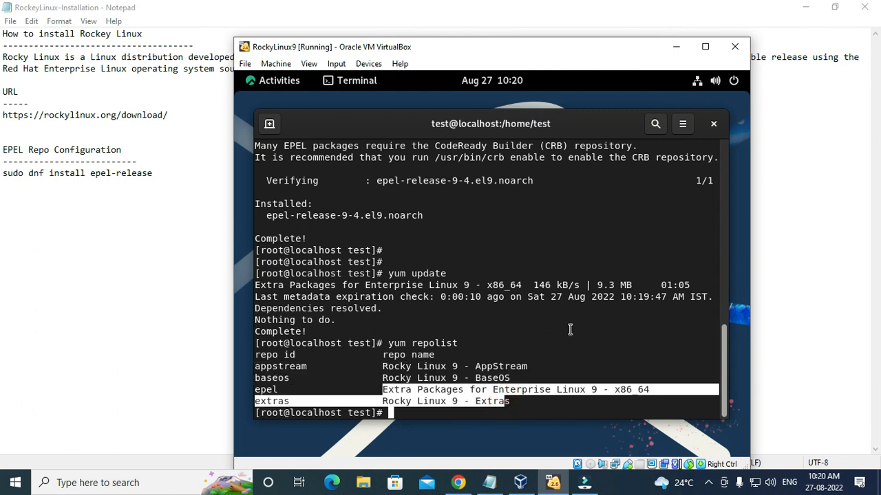